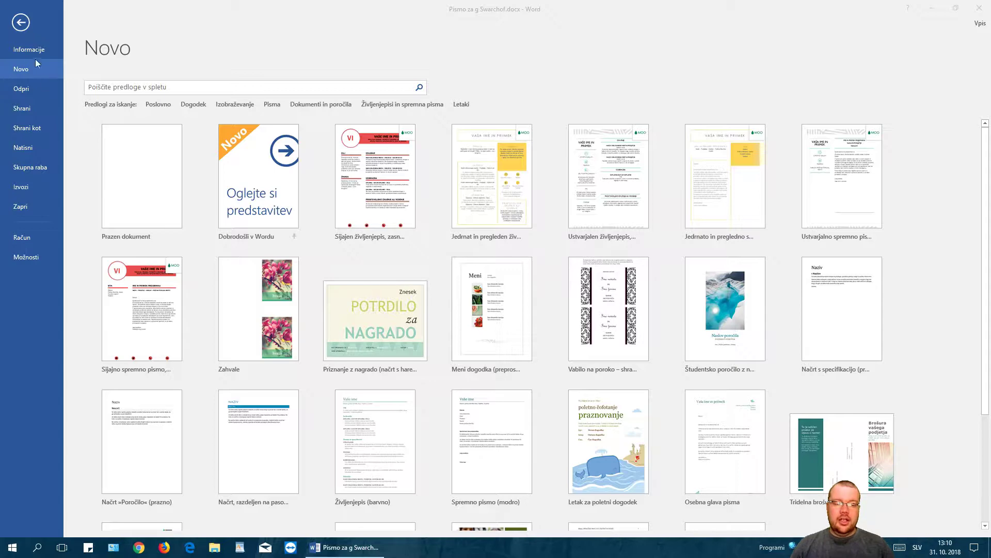
Leave the new-document template gallery and return to the letter Pismo za g Swarchof.docx
{"action": "left_click", "coordinate": [21, 23]}
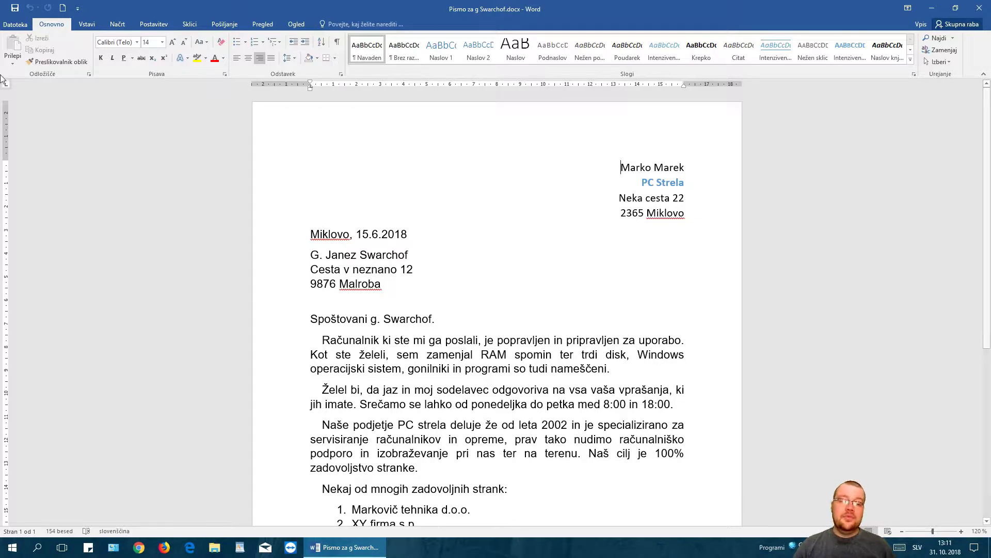
Save the letter as a Word Template (*.dotx) named Pismo predloga.dotx in Officeove predloge po meri
{"action": "left_click", "coordinate": [6, 27]}
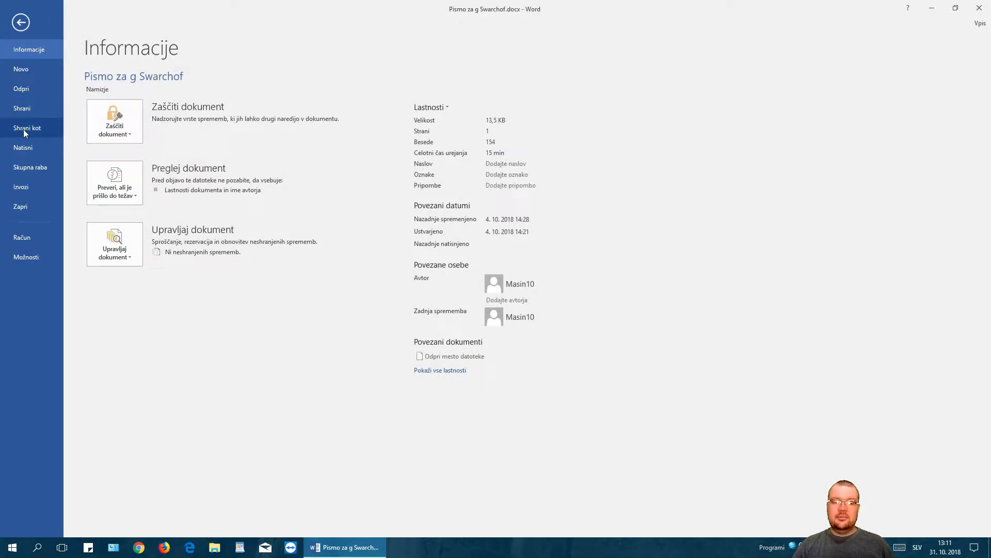
{"action": "left_click", "coordinate": [23, 129]}
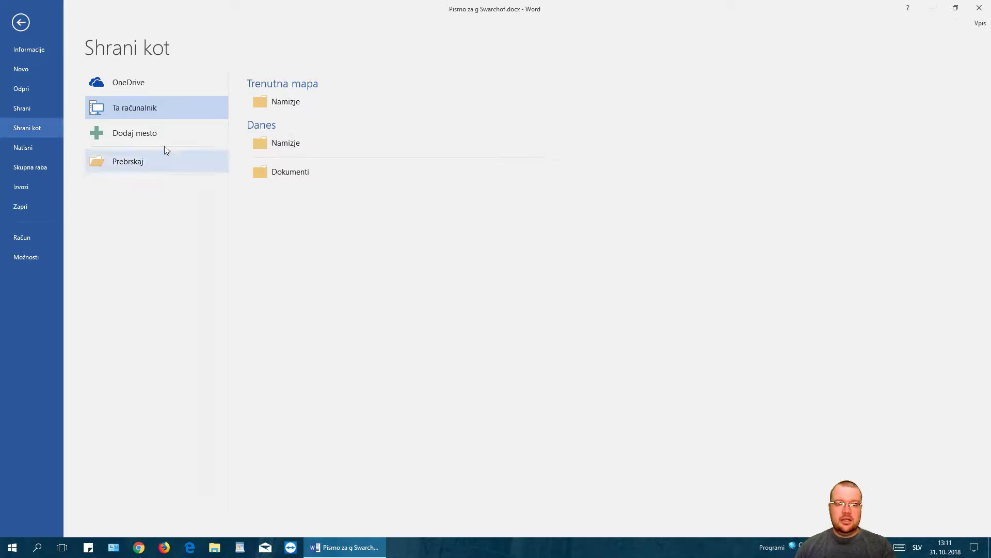
{"action": "left_click", "coordinate": [128, 162]}
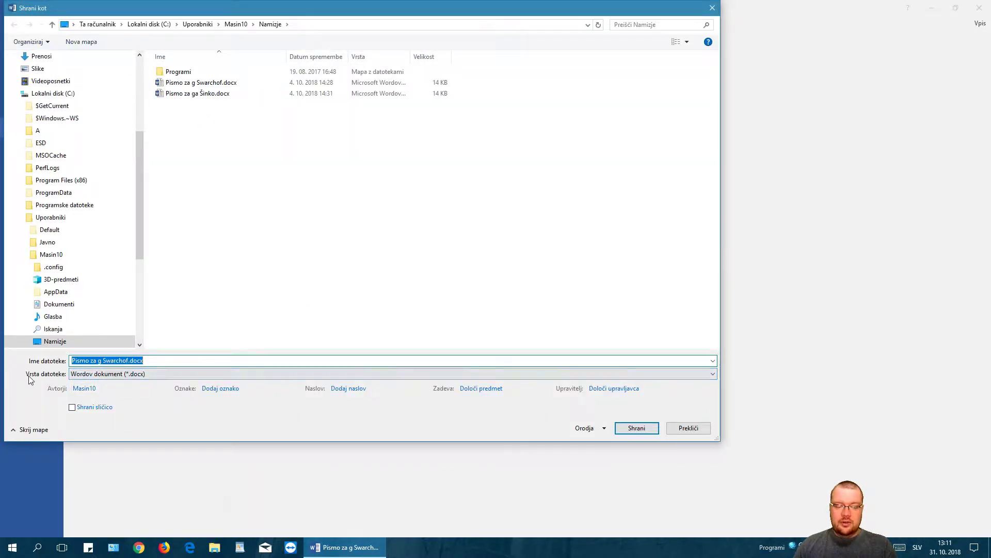
{"action": "left_click", "coordinate": [150, 374]}
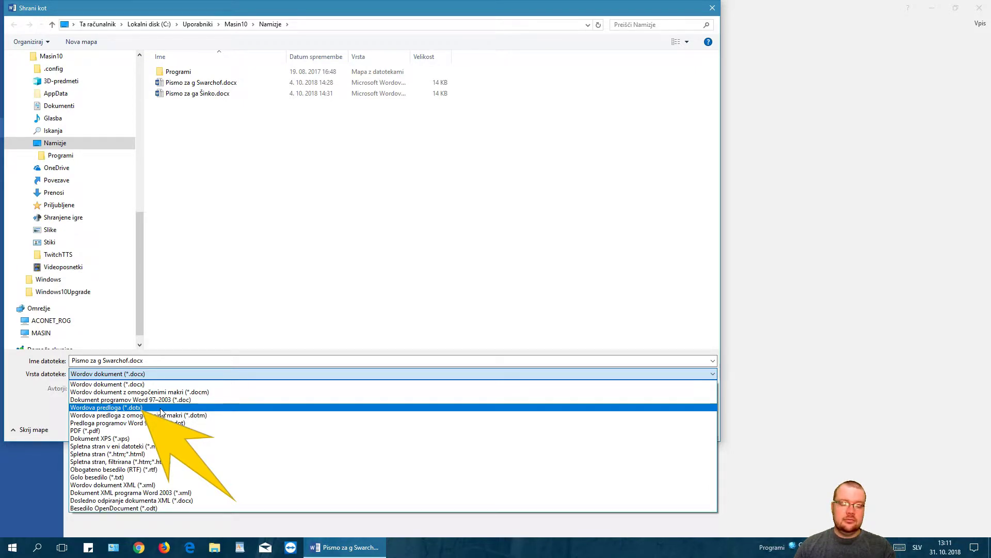
{"action": "left_click", "coordinate": [161, 408]}
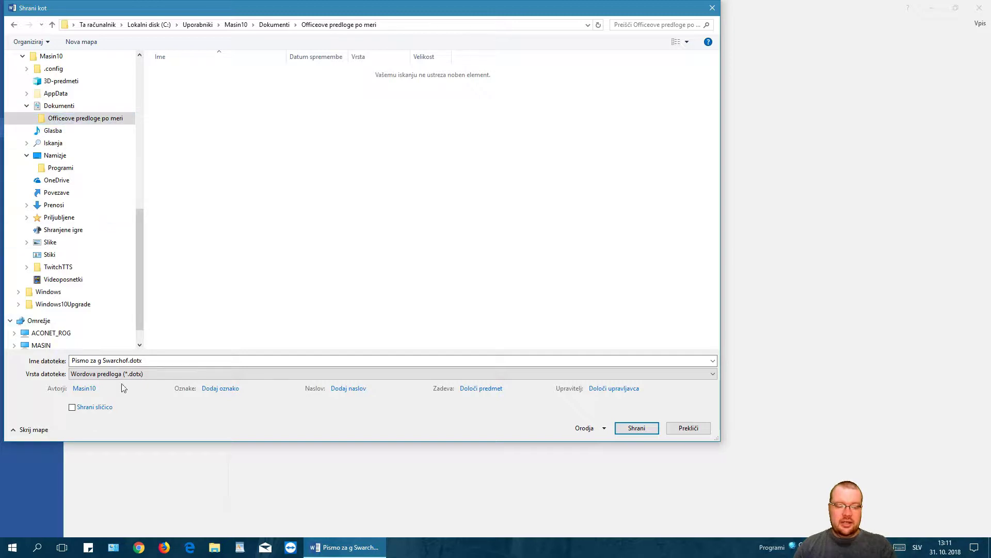
{"action": "left_click", "coordinate": [91, 389]}
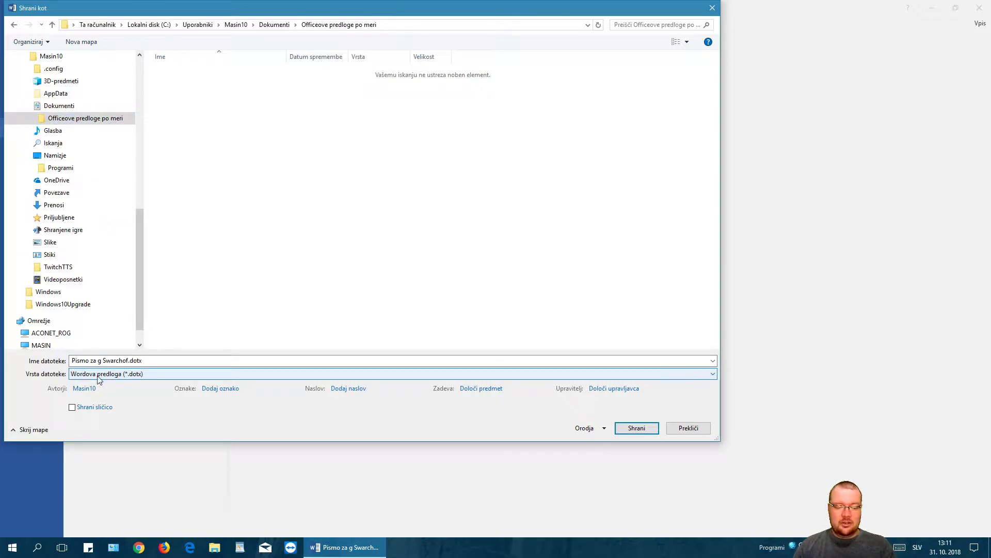
{"action": "left_click", "coordinate": [128, 360]}
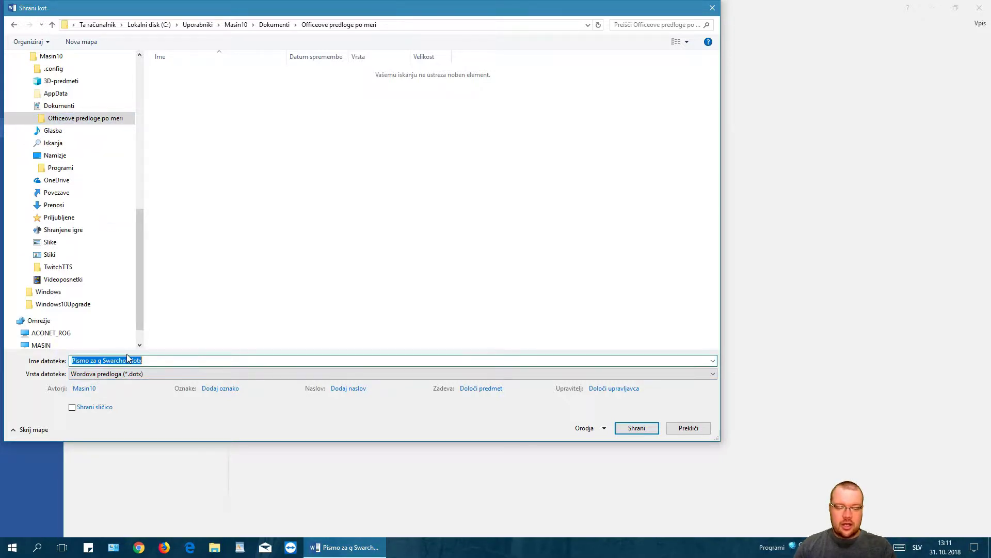
{"action": "left_click", "coordinate": [93, 359]}
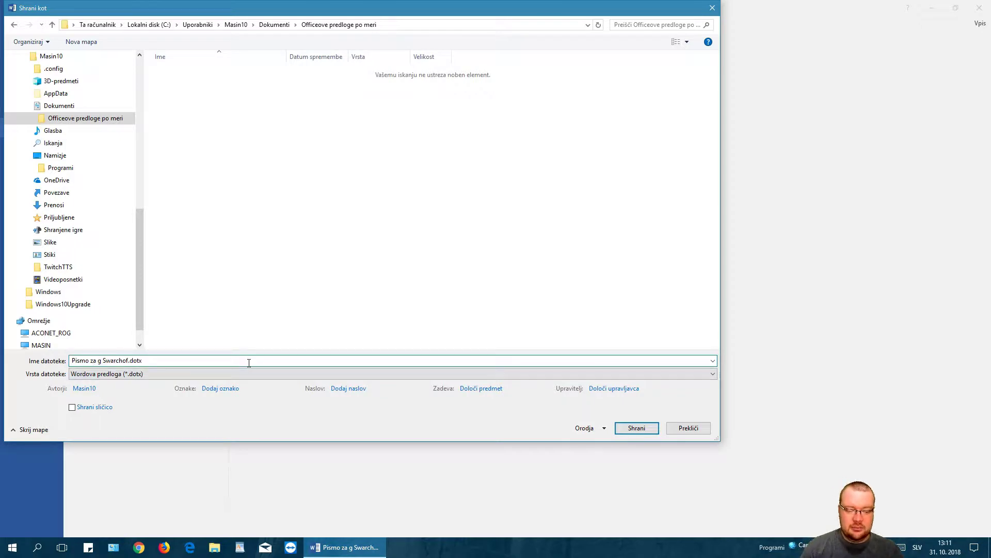
{"action": "key", "text": "Delete"}
{"action": "key", "text": "Delete"}
{"action": "key", "text": "Delete"}
{"action": "key", "text": "Delete"}
{"action": "key", "text": "Delete"}
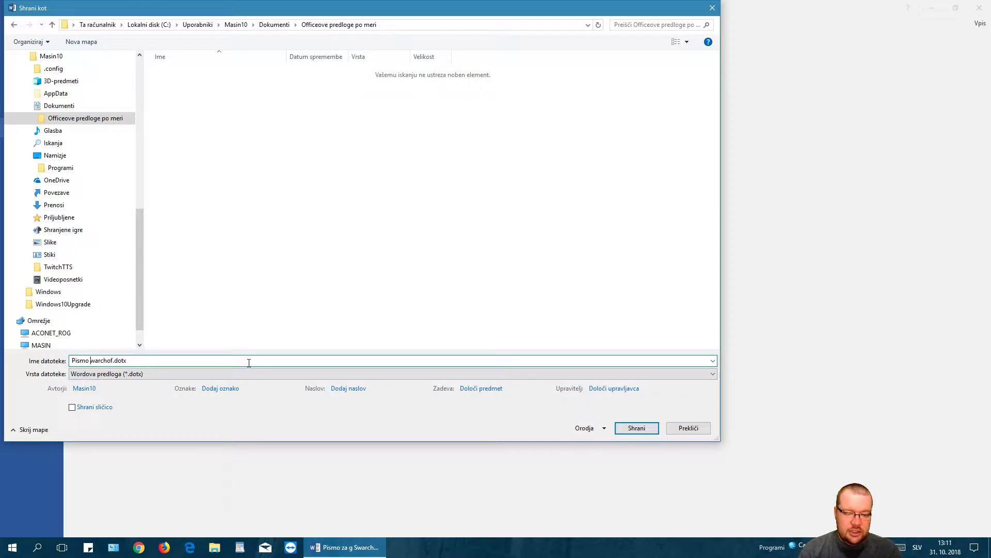
{"action": "key", "text": "Delete"}
{"action": "key", "text": "Delete"}
{"action": "key", "text": "Delete"}
{"action": "key", "text": "Delete"}
{"action": "key", "text": "Delete"}
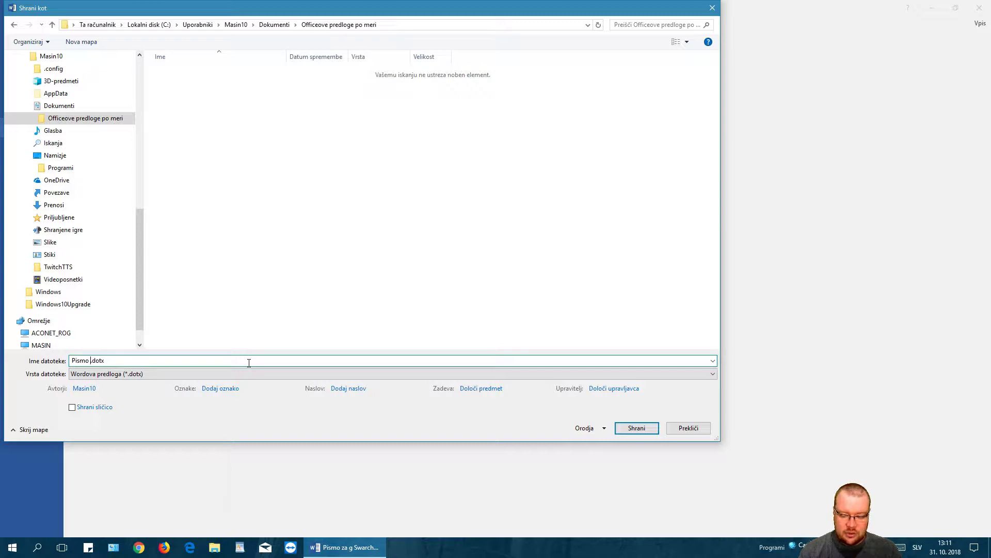
{"action": "type", "text": "predloga"}
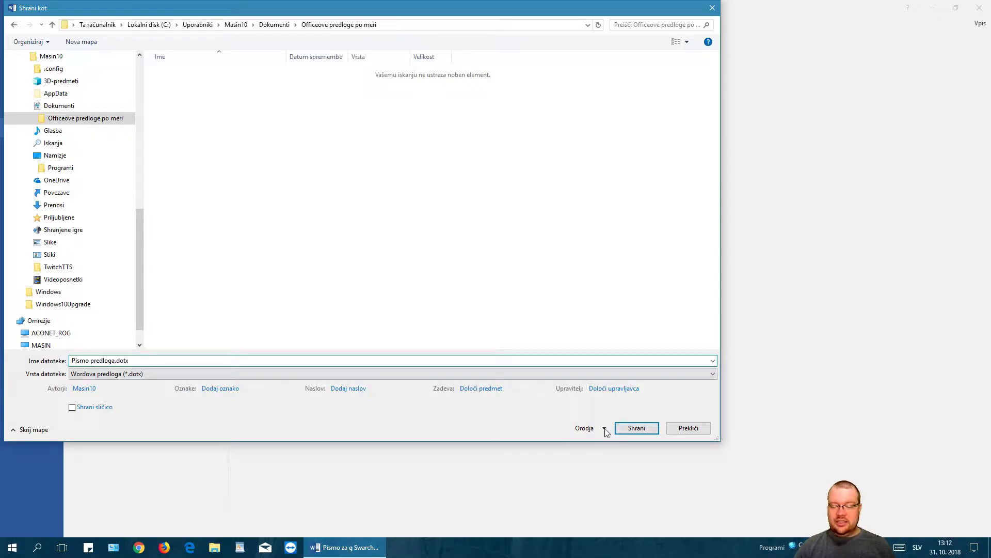
{"action": "left_click", "coordinate": [633, 428]}
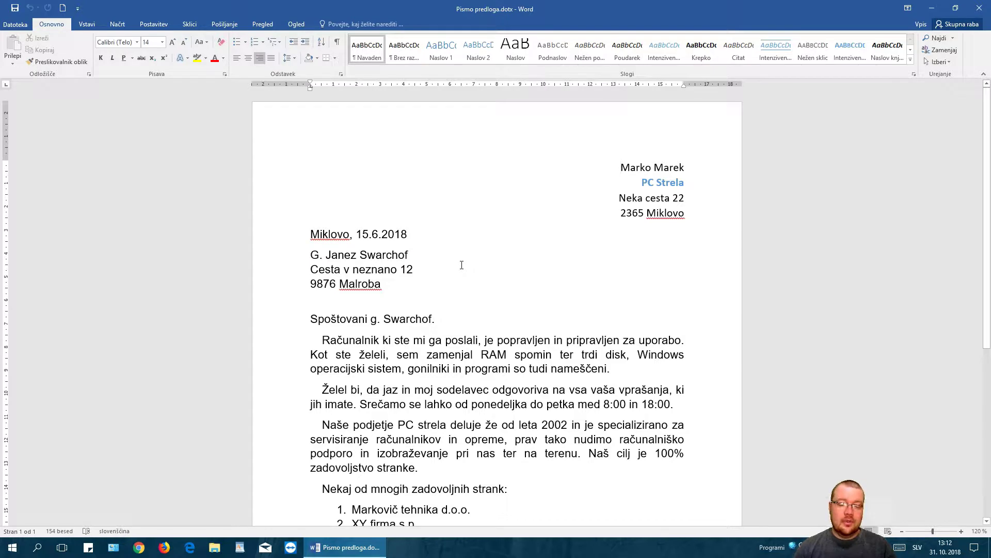
Delete the date 15.6.2018 and the recipient's three-line address from the template
{"action": "left_click", "coordinate": [322, 236]}
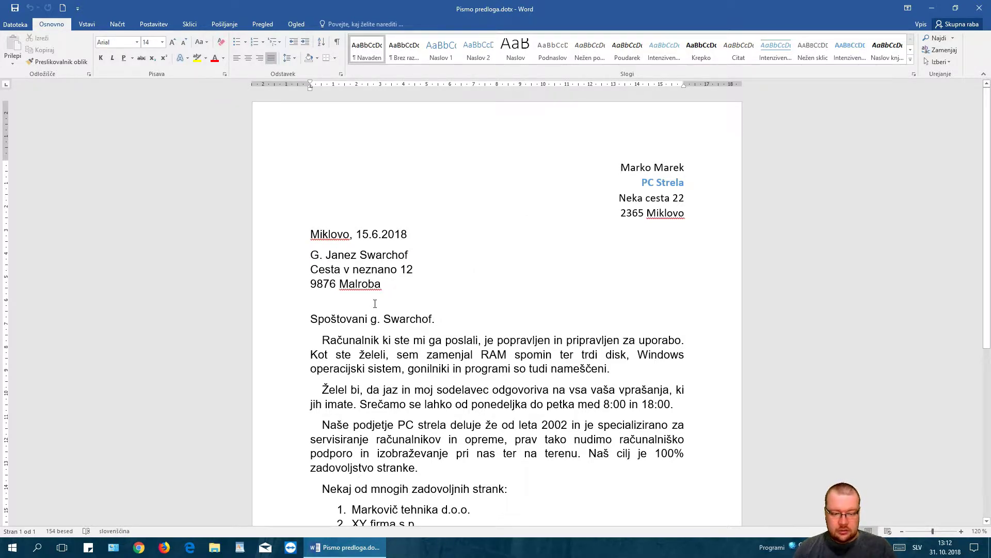
{"action": "key", "text": "Left"}
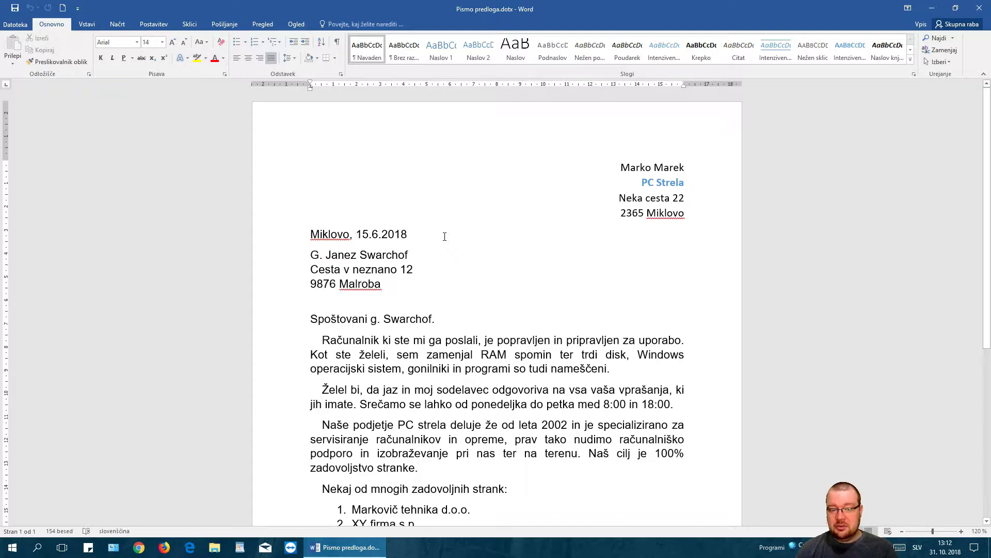
{"action": "left_click", "coordinate": [409, 234], "text": "shift"}
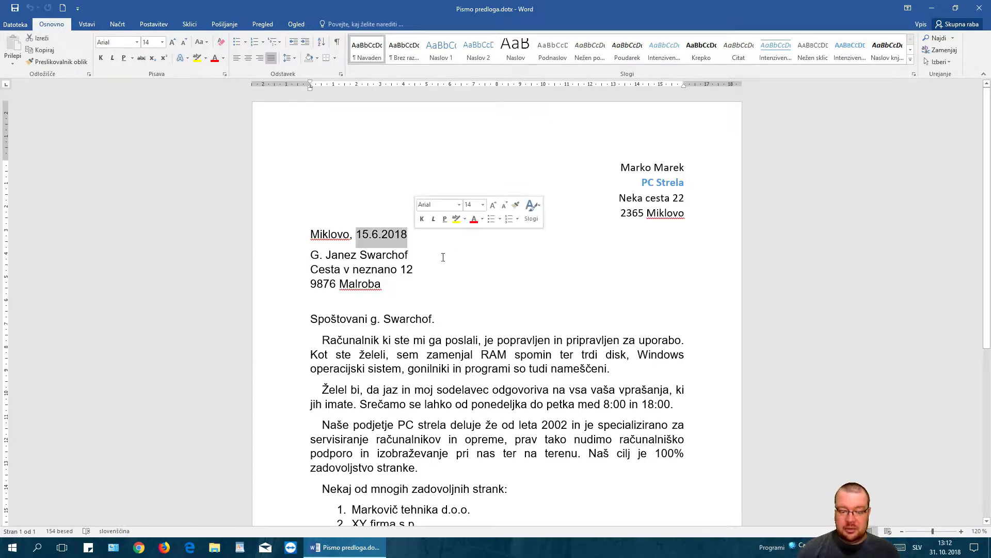
{"action": "key", "text": "Delete"}
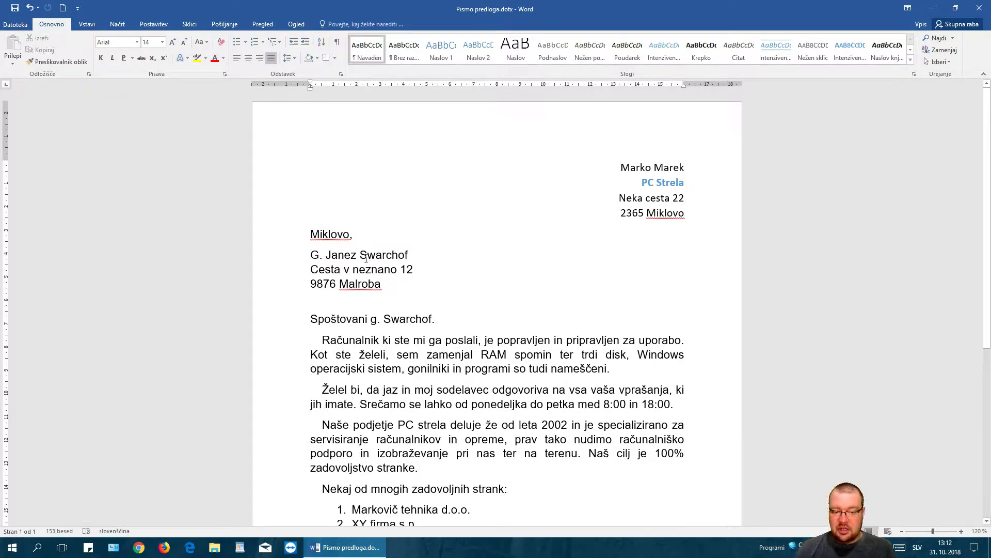
{"action": "mouse_move", "coordinate": [409, 254]}
{"action": "left_mouse_down"}
{"action": "mouse_move", "coordinate": [319, 255]}
{"action": "mouse_move", "coordinate": [391, 288]}
{"action": "left_mouse_up"}
{"action": "left_click", "coordinate": [313, 255]}
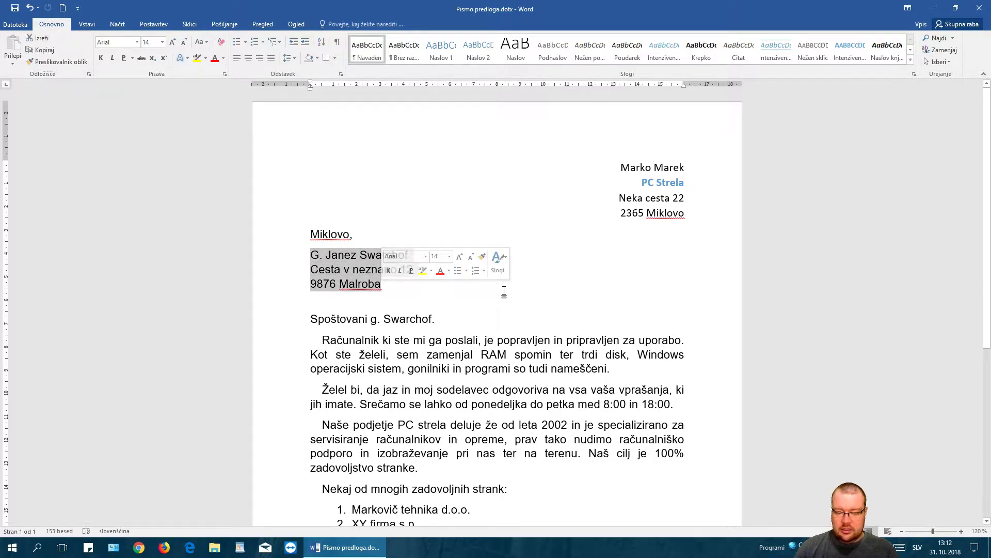
{"action": "key", "text": "Delete"}
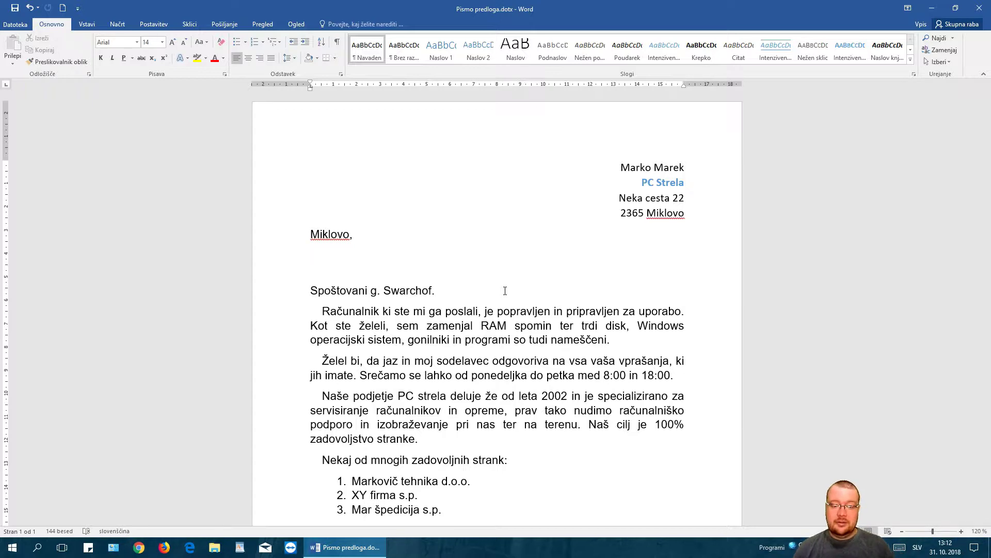
Remove the recipient's surname from the salutation and the P.S. greeting
{"action": "scroll", "coordinate": [398, 186], "scroll_direction": "down", "scroll_amount": 3}
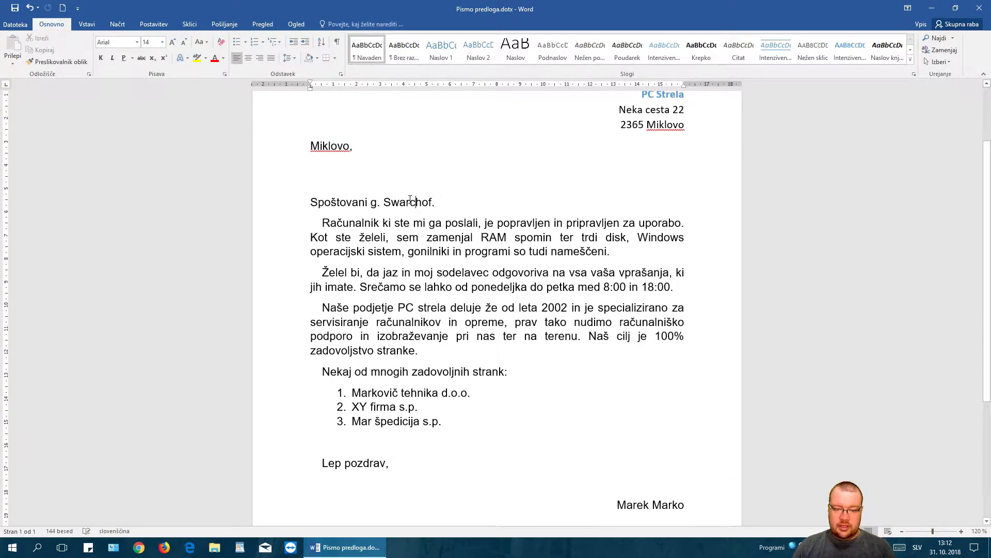
{"action": "double_click", "coordinate": [410, 199]}
{"action": "key", "text": "Delete"}
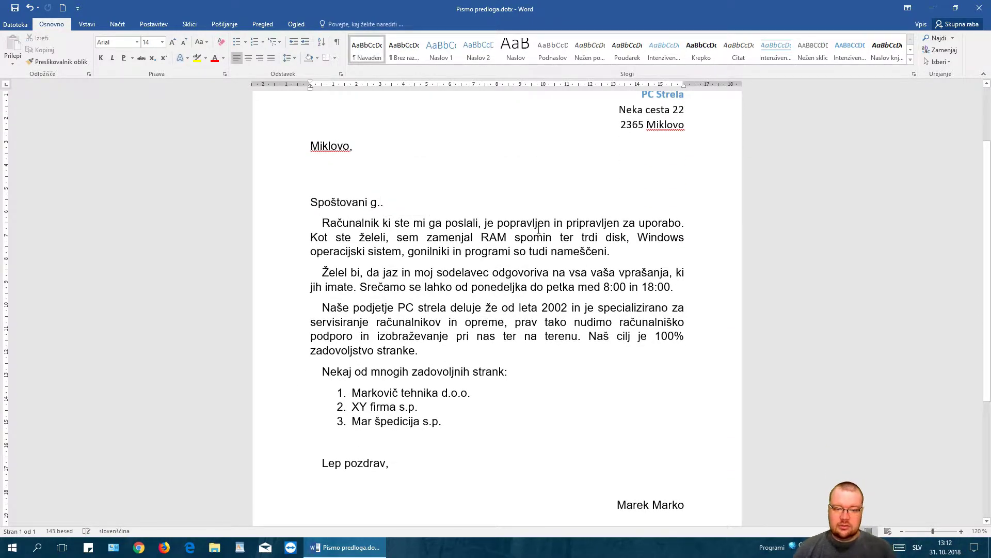
{"action": "scroll", "coordinate": [448, 445], "scroll_direction": "down", "scroll_amount": 2}
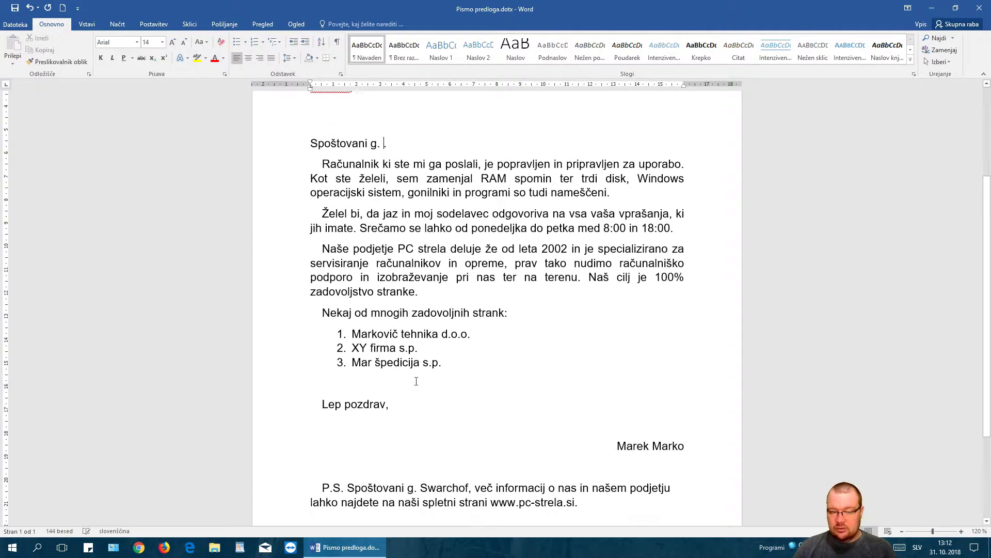
{"action": "scroll", "coordinate": [416, 381], "scroll_direction": "down", "scroll_amount": 1}
{"action": "scroll", "coordinate": [449, 350], "scroll_direction": "down", "scroll_amount": 3}
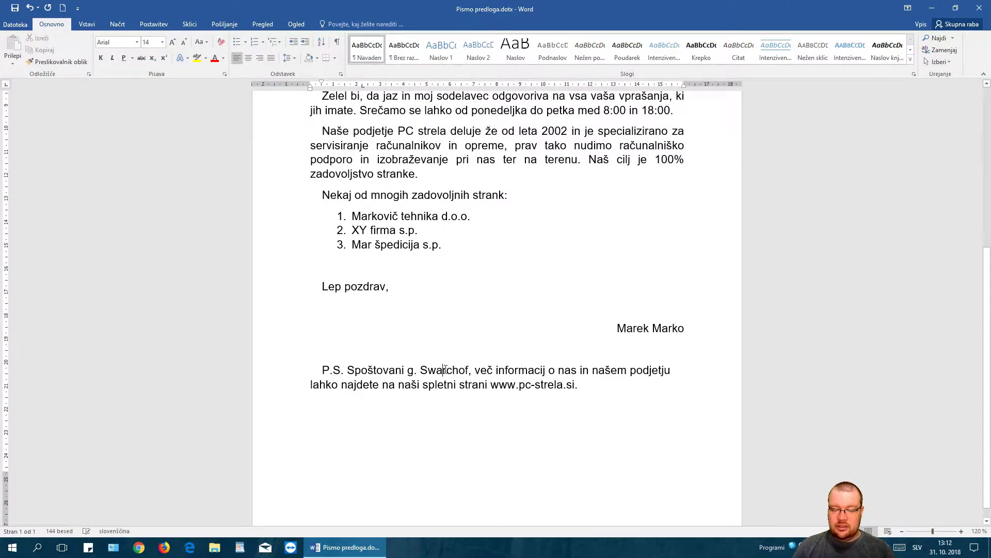
{"action": "double_click", "coordinate": [449, 371]}
{"action": "key", "text": "Delete"}
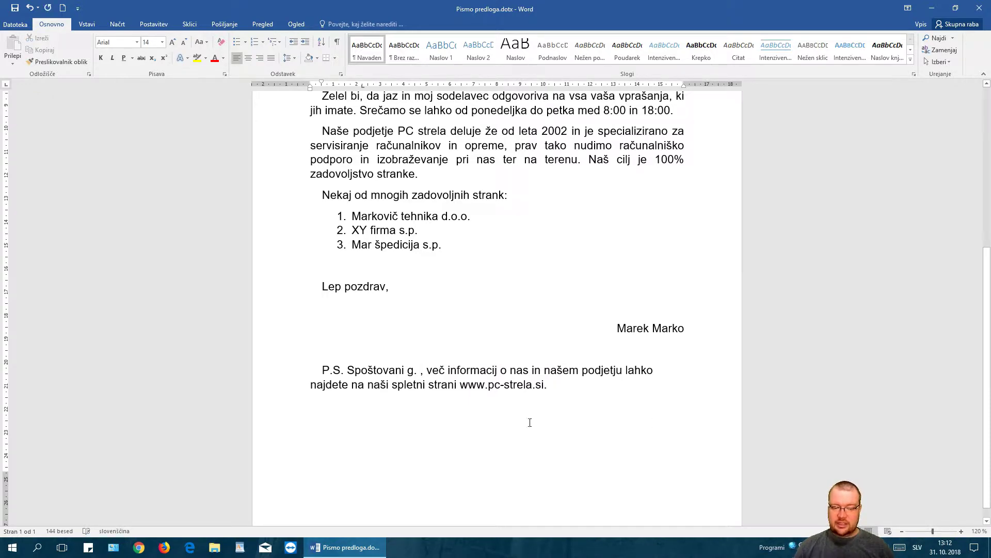
{"action": "scroll", "coordinate": [530, 422], "scroll_direction": "up", "scroll_amount": 3}
{"action": "scroll", "coordinate": [527, 416], "scroll_direction": "up", "scroll_amount": 2}
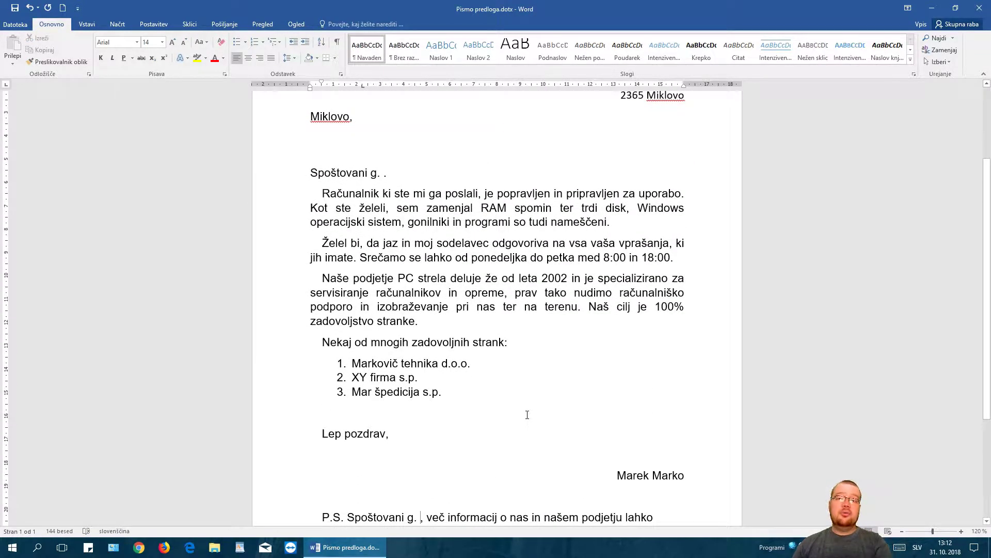
Save the edited template and close it
{"action": "left_click", "coordinate": [15, 8]}
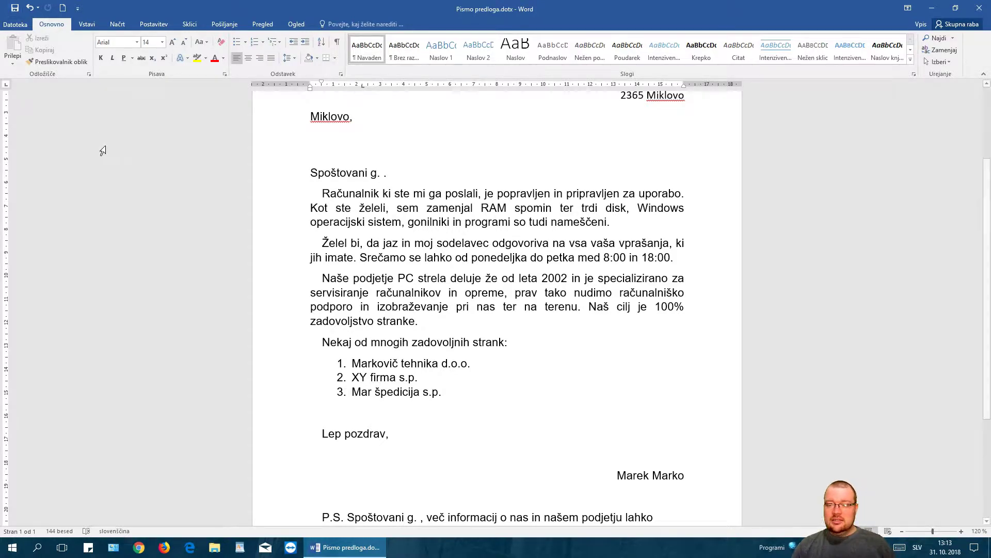
{"action": "left_click", "coordinate": [20, 24]}
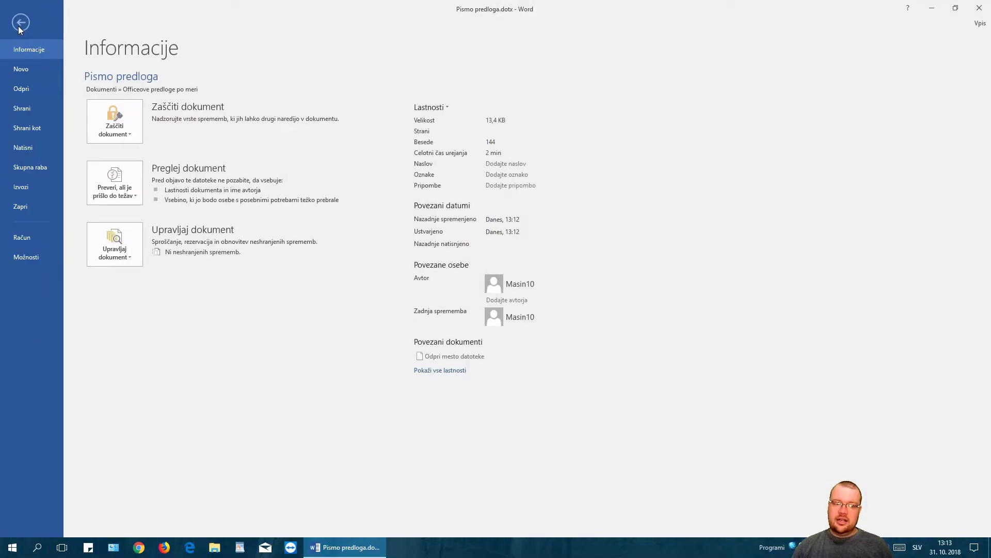
{"action": "left_click", "coordinate": [16, 208]}
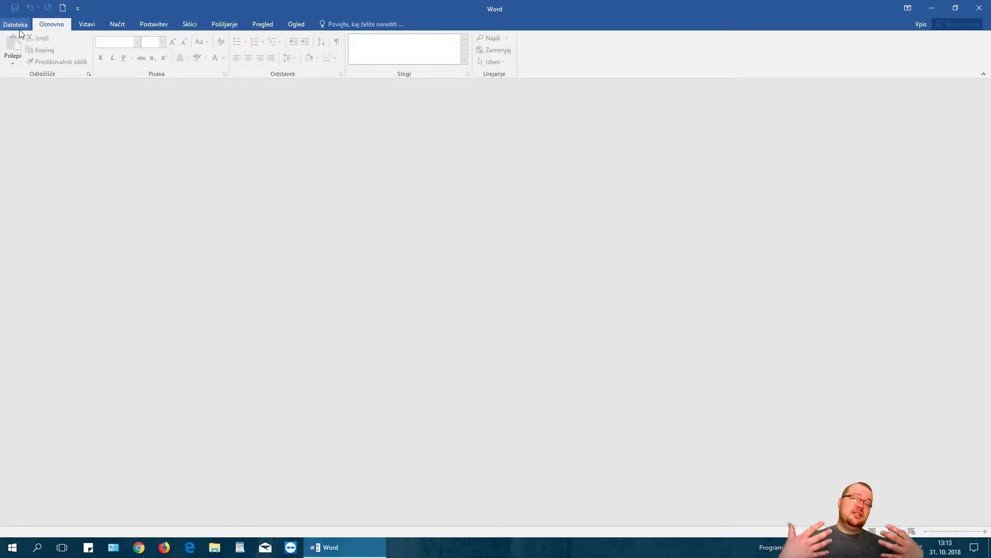
Create a new document from the Pismo predloga template under Personal templates
{"action": "left_click", "coordinate": [19, 29]}
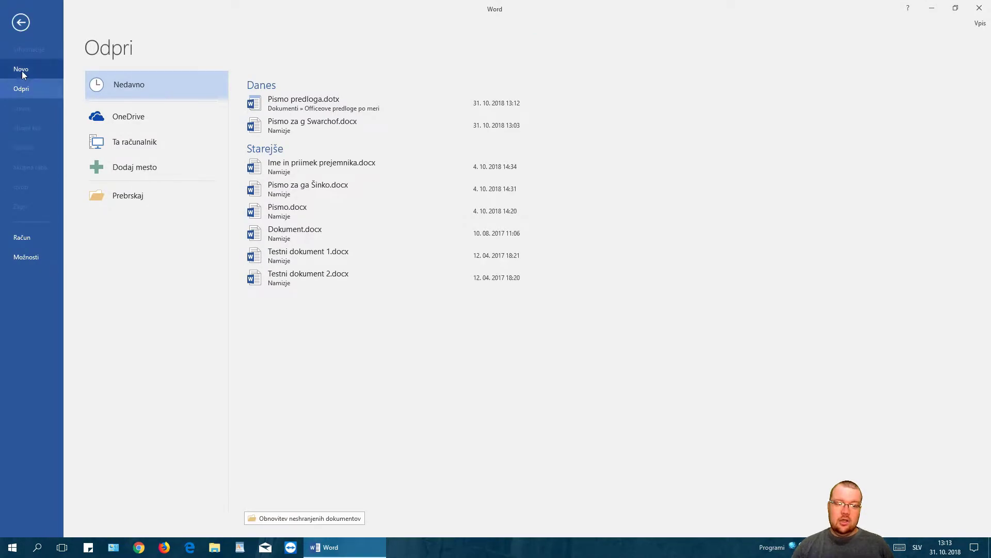
{"action": "left_click", "coordinate": [22, 68]}
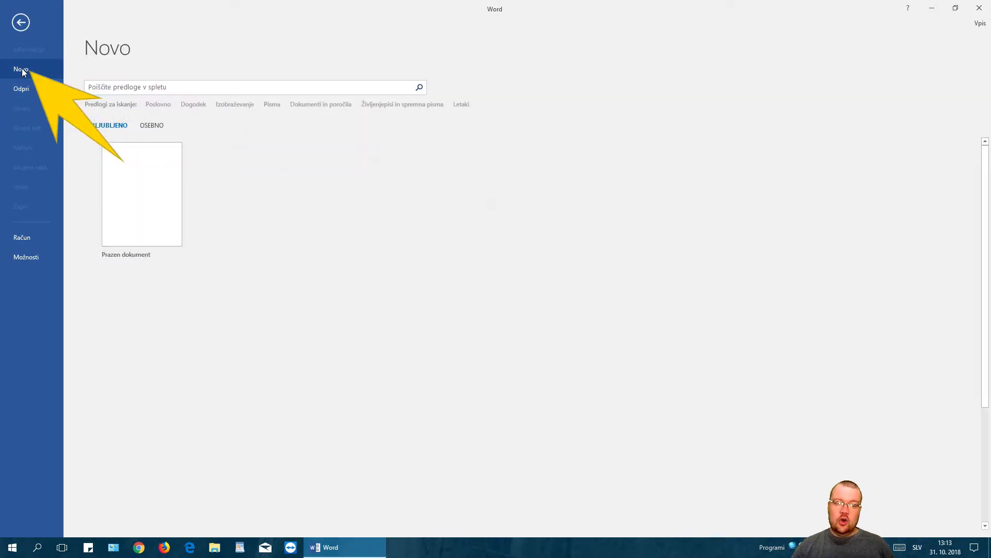
{"action": "left_click", "coordinate": [152, 125]}
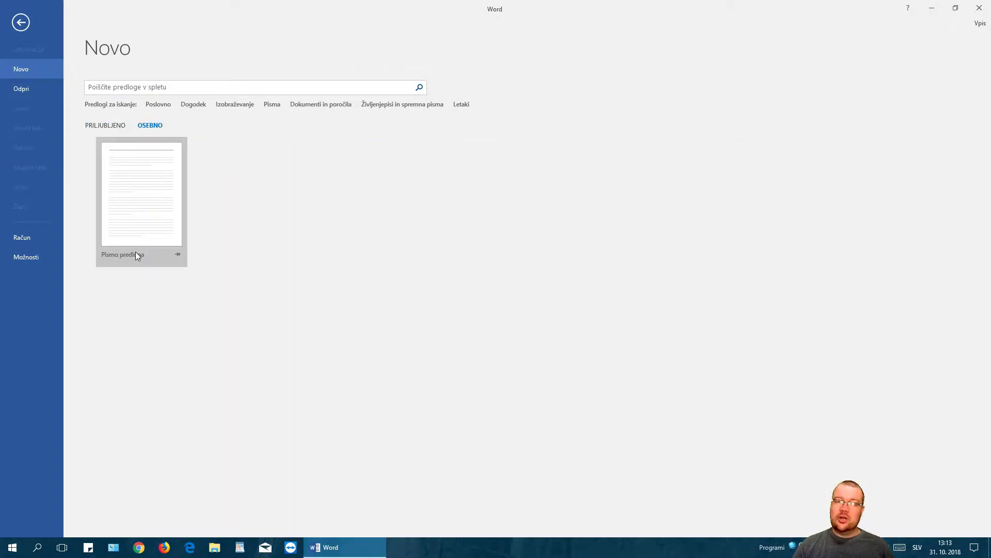
{"action": "left_click", "coordinate": [145, 186]}
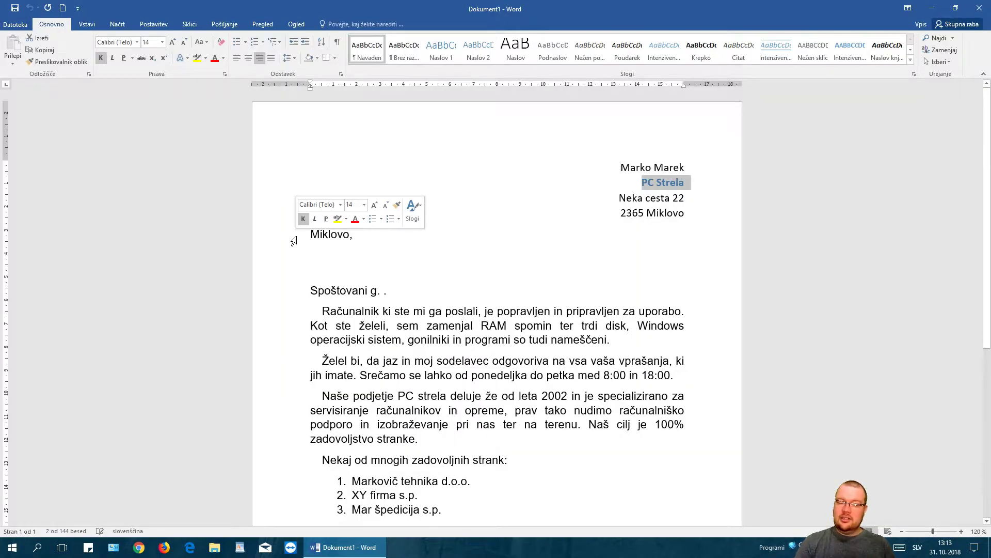
Enter the recipient's name, street and postcode/town on separate lines below Miklovo
{"action": "left_click", "coordinate": [528, 273]}
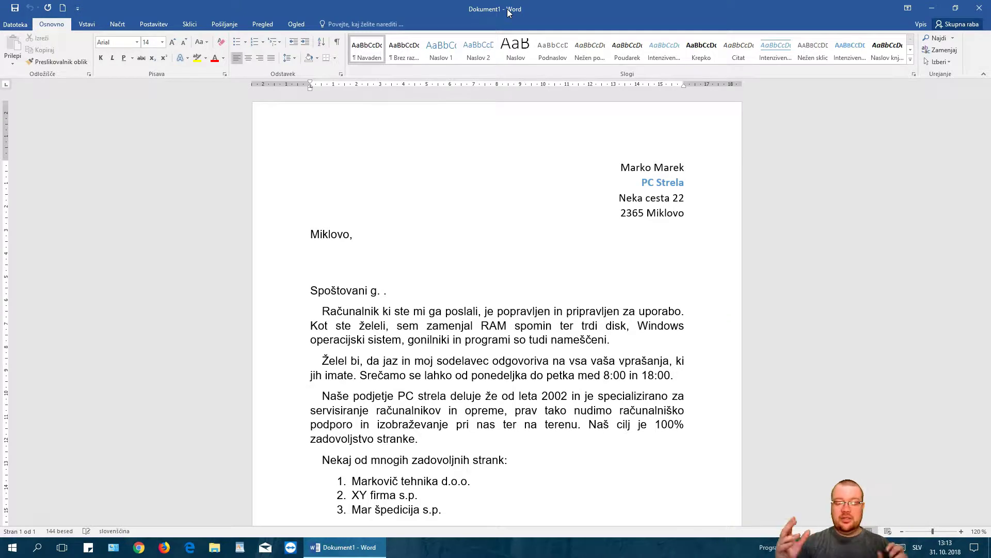
{"action": "key", "text": "Up"}
{"action": "type", "text": "Marina Jankov"}
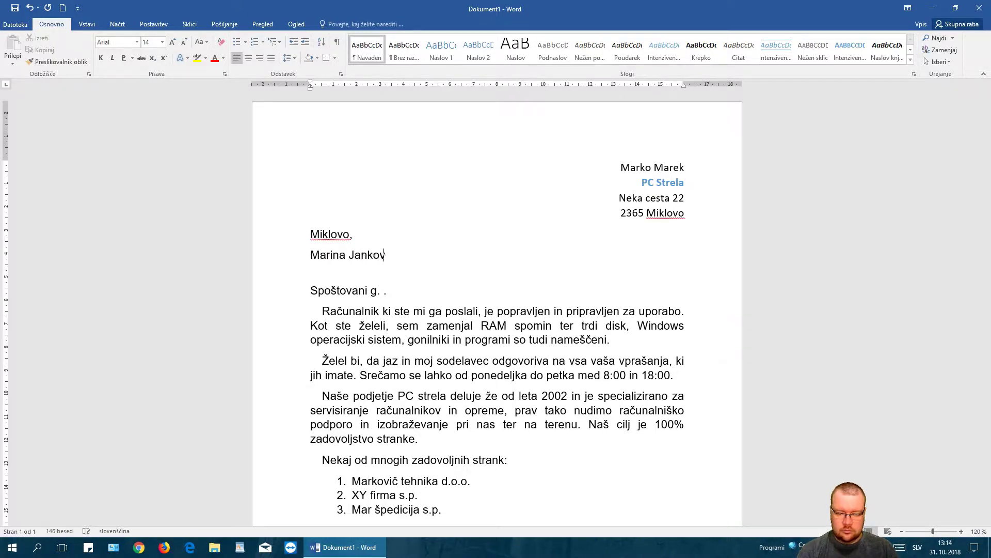
{"action": "type", "text": "ic"}
{"action": "key", "text": "shift+Return"}
{"action": "type", "text": "Pot 2"}
{"action": "key", "text": "shift+Return"}
{"action": "type", "text": "123"}
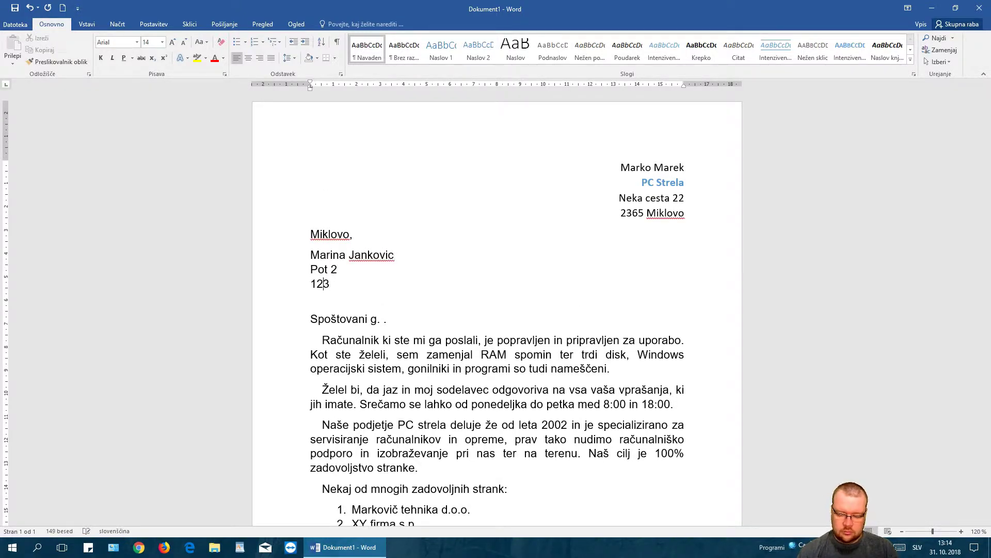
{"action": "type", "text": "4 Mesto"}
Add the recipient's surname after 'ga.' in the salutation and the P.S
{"action": "key", "text": "Down"}
{"action": "key", "text": "Down"}
{"action": "key", "text": "Left"}
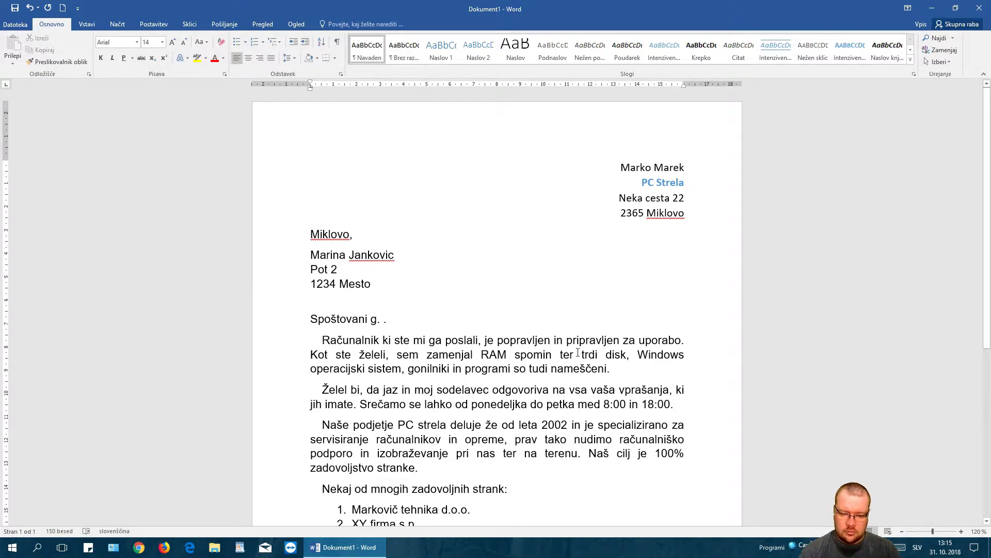
{"action": "type", "text": "Jankovic"}
{"action": "left_click", "coordinate": [380, 319]}
{"action": "type", "text": "a"}
{"action": "scroll", "coordinate": [430, 392], "scroll_direction": "down", "scroll_amount": 4}
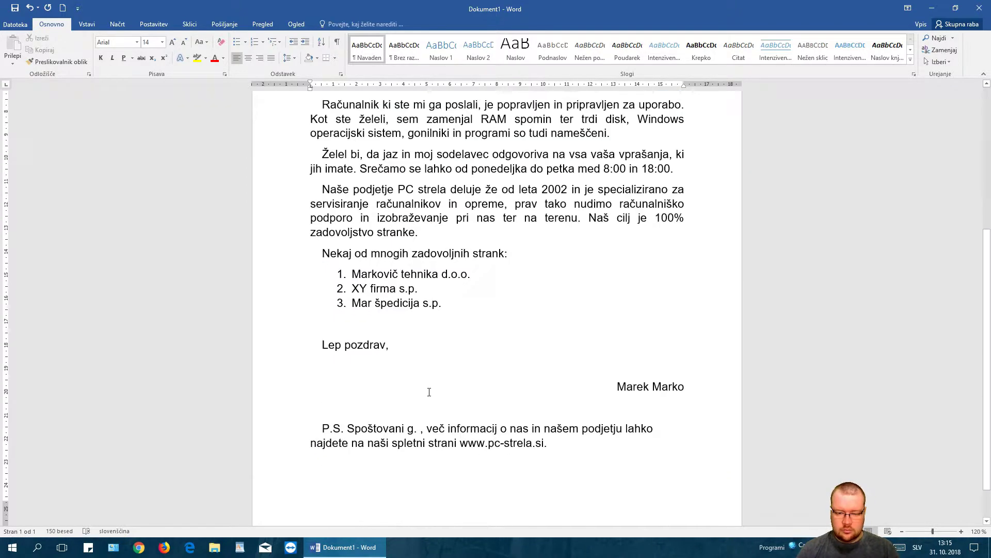
{"action": "left_click", "coordinate": [421, 428]}
{"action": "type", "text": "Jankovic"}
{"action": "left_click", "coordinate": [414, 428]}
{"action": "type", "text": "a"}
{"action": "scroll", "coordinate": [770, 262], "scroll_direction": "up", "scroll_amount": 5}
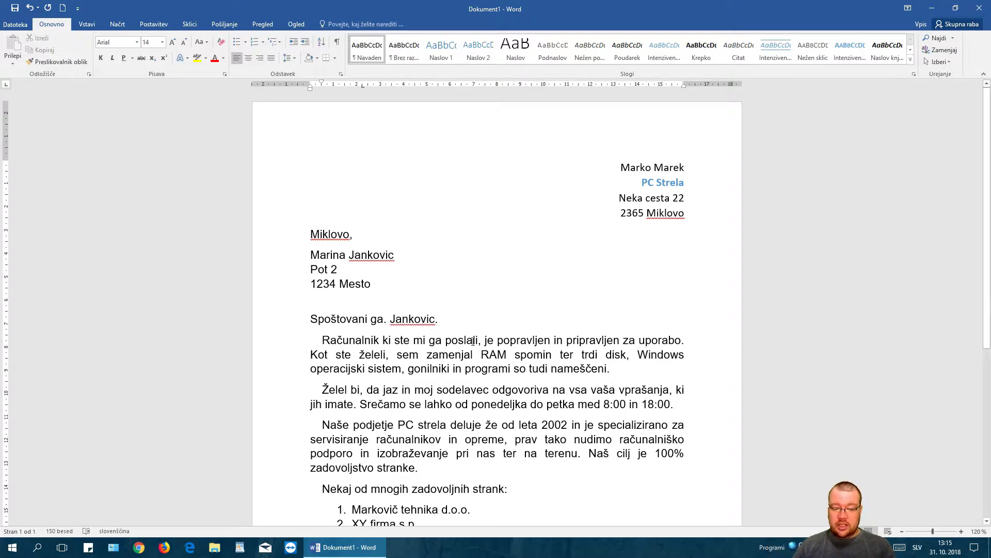
Delete 'RAM spomin ter' from the first body paragraph
{"action": "left_click", "coordinate": [414, 358]}
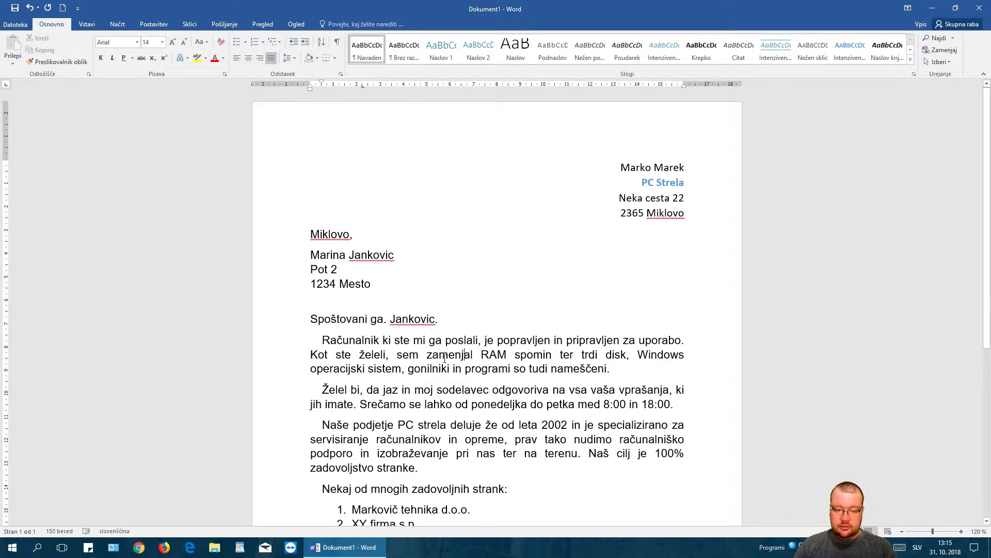
{"action": "left_click_drag", "start_coordinate": [480, 354], "coordinate": [561, 355]}
{"action": "key", "text": "Delete"}
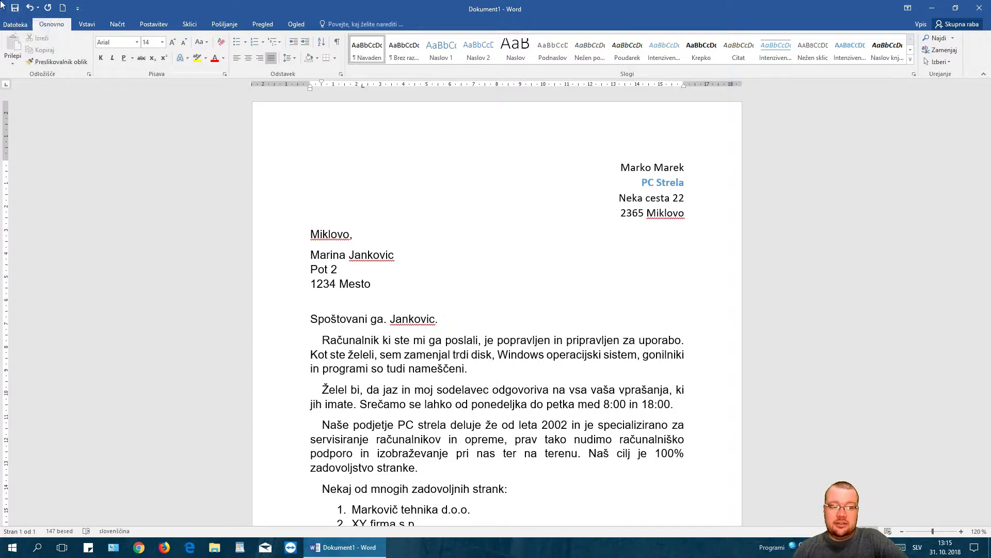
Save the letter to the desktop as a .docx named after the recipient, then close Word
{"action": "left_click", "coordinate": [15, 8]}
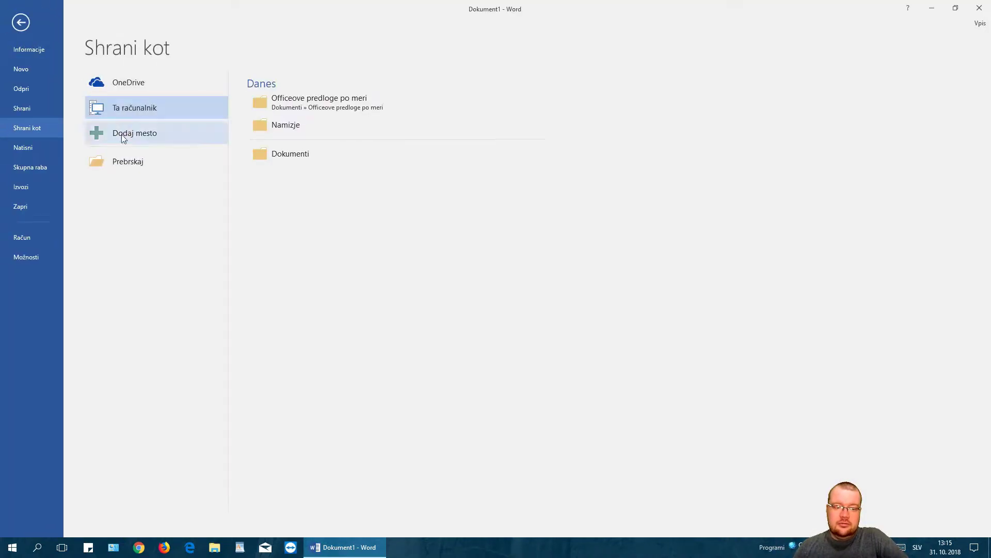
{"action": "left_click", "coordinate": [128, 170]}
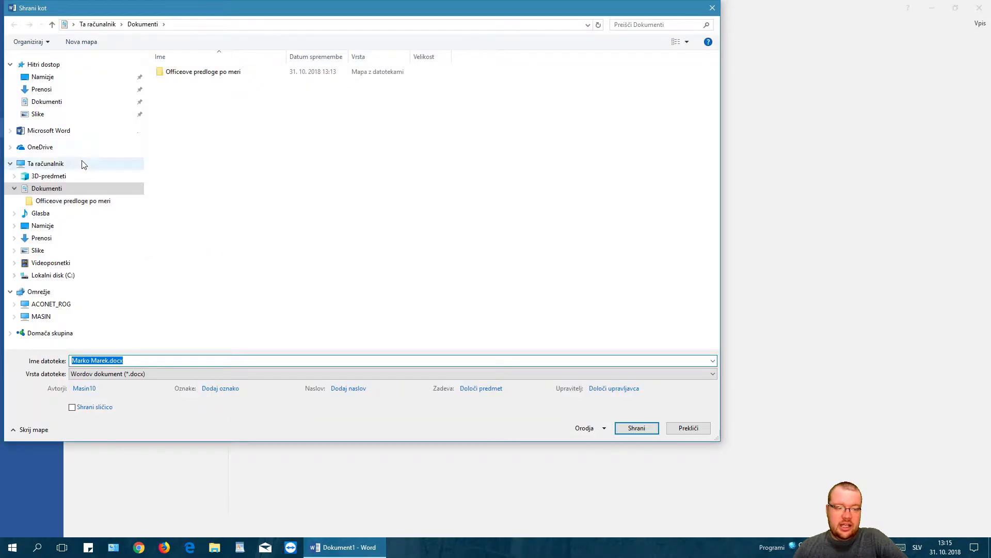
{"action": "left_click", "coordinate": [40, 79]}
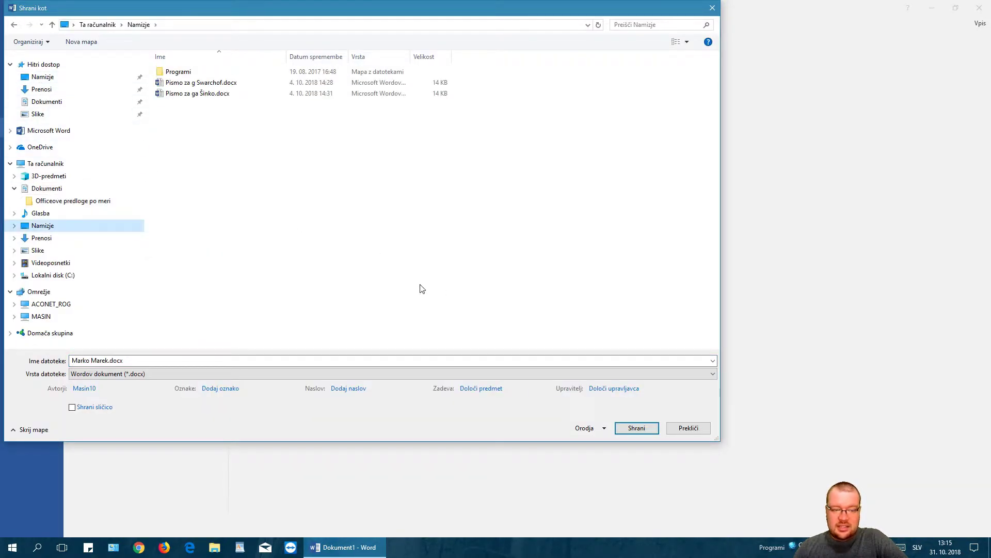
{"action": "left_click", "coordinate": [107, 361]}
{"action": "left_click_drag", "start_coordinate": [106, 360], "coordinate": [70, 360]}
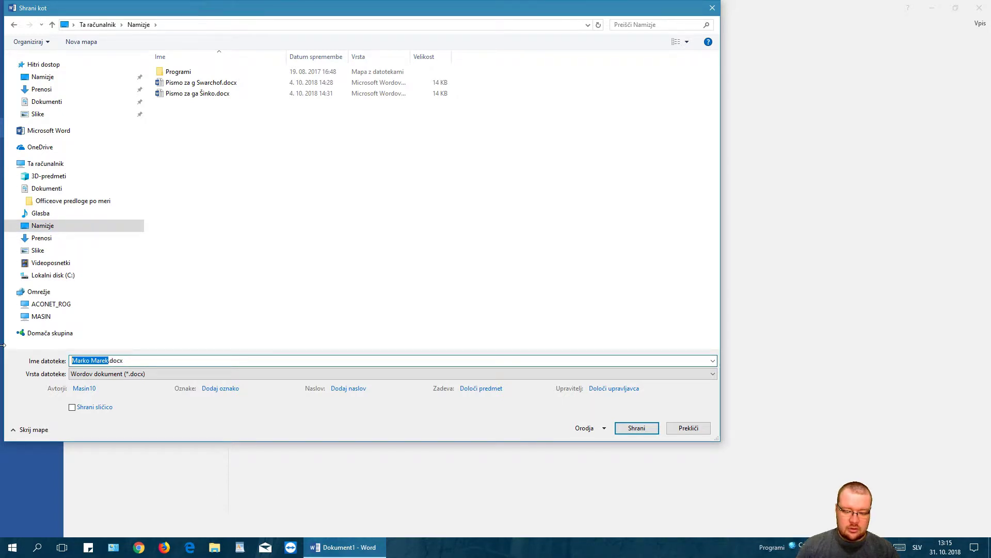
{"action": "type", "text": "Pismo"}
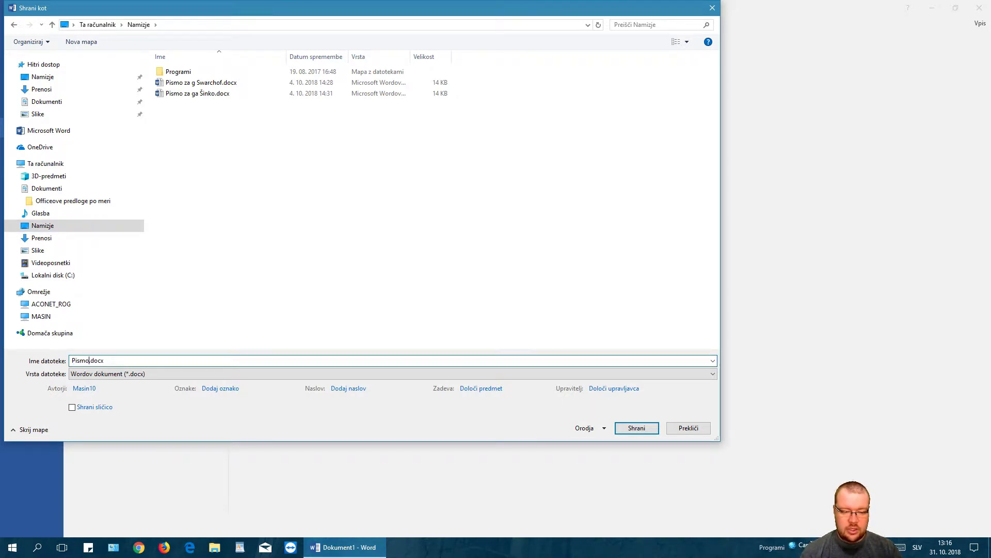
{"action": "type", "text": " za ga Ja"}
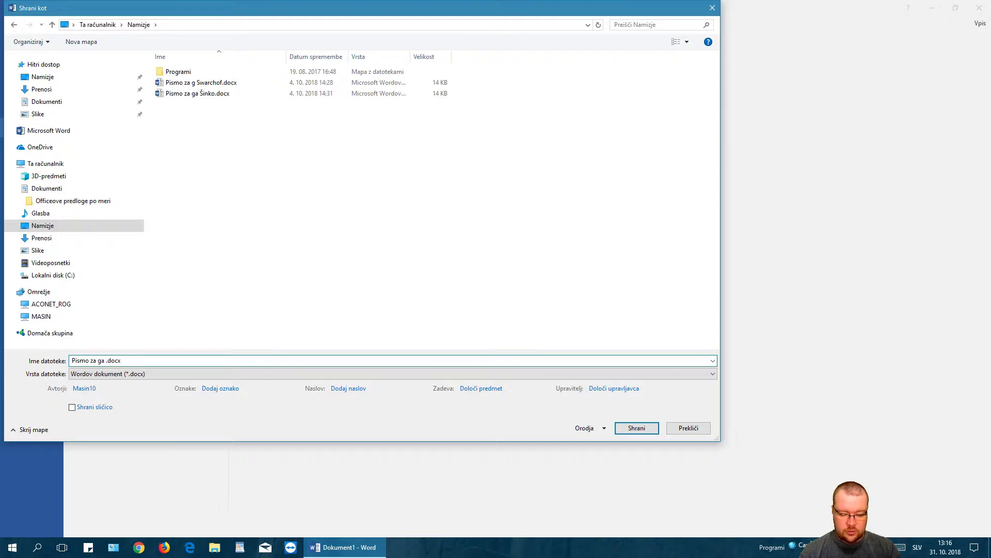
{"action": "type", "text": "nkovic"}
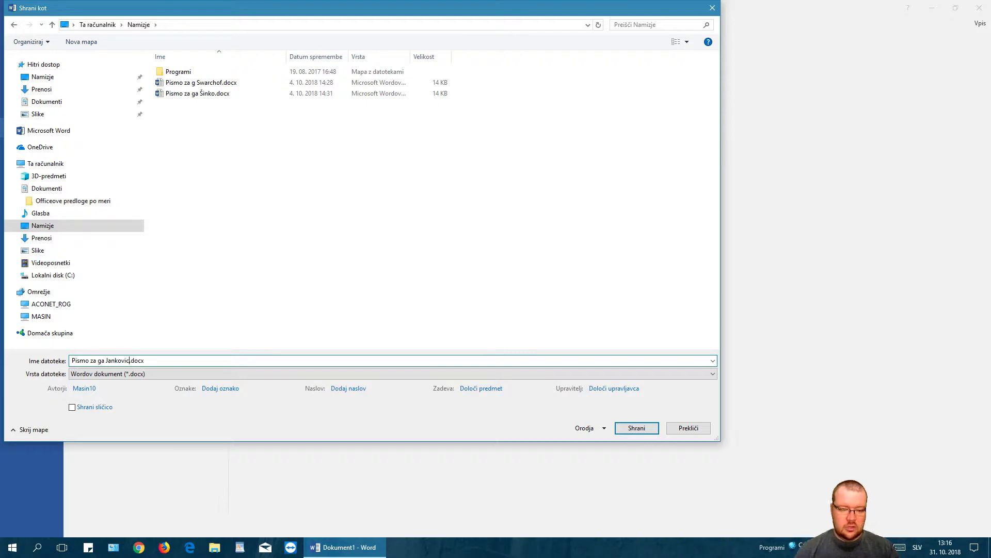
{"action": "left_click", "coordinate": [636, 428]}
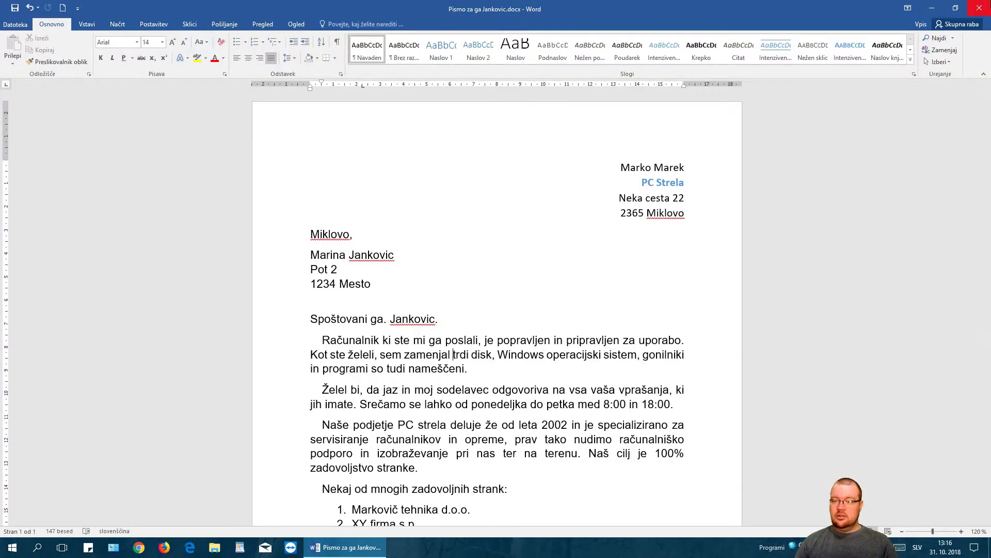
{"action": "left_click", "coordinate": [984, 6]}
Relaunch Word and create a fresh Dokument1 from the personal Pismo predloga template
{"action": "left_click", "coordinate": [19, 178]}
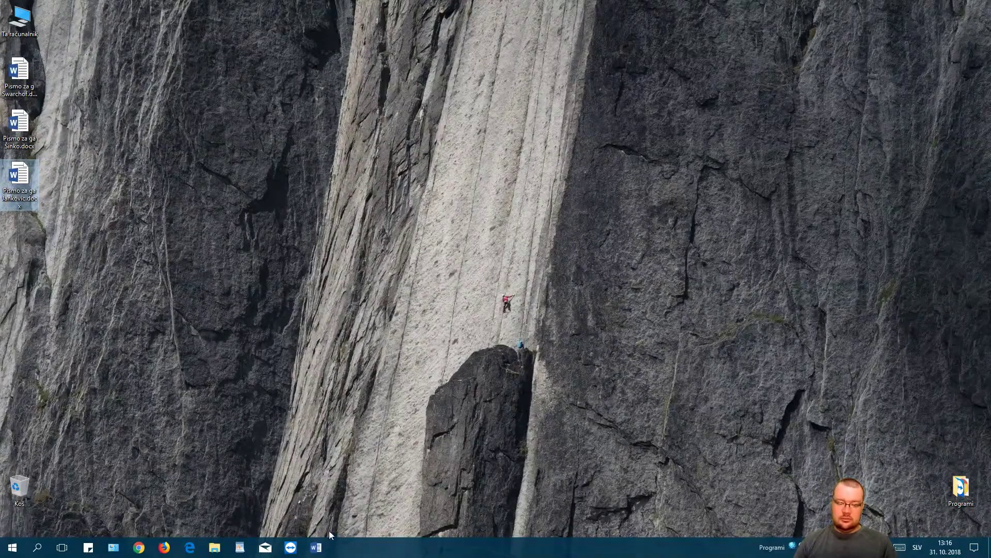
{"action": "left_click", "coordinate": [316, 547]}
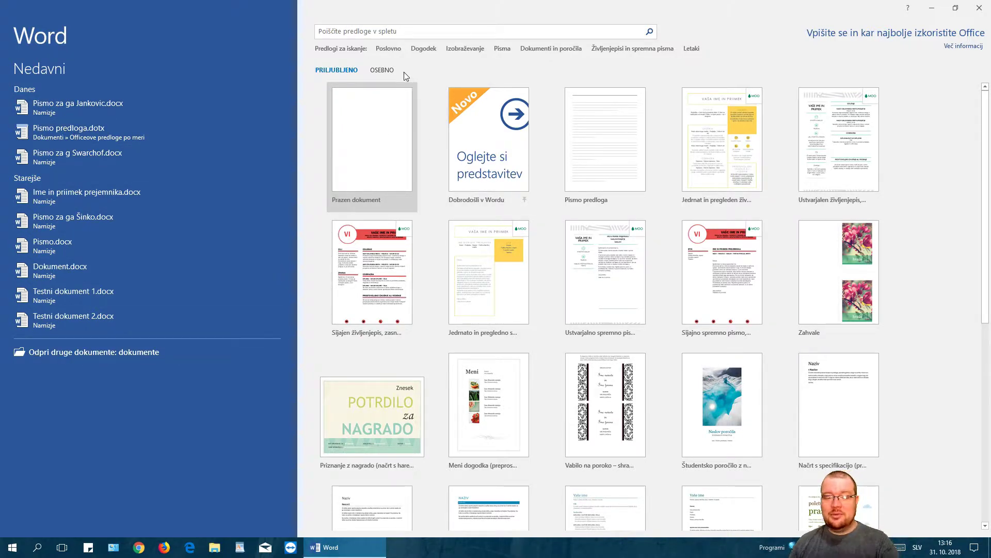
{"action": "left_click", "coordinate": [380, 71]}
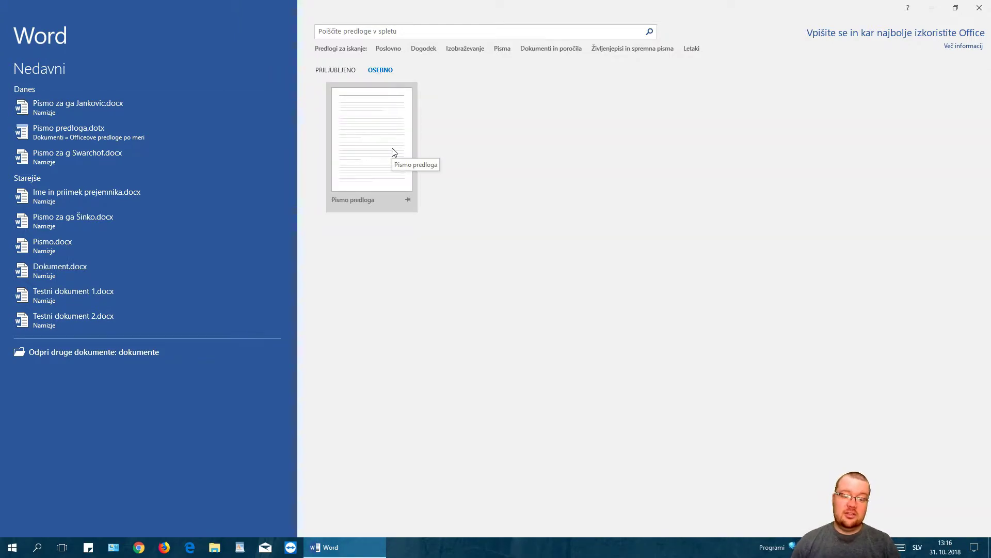
{"action": "left_click", "coordinate": [393, 153]}
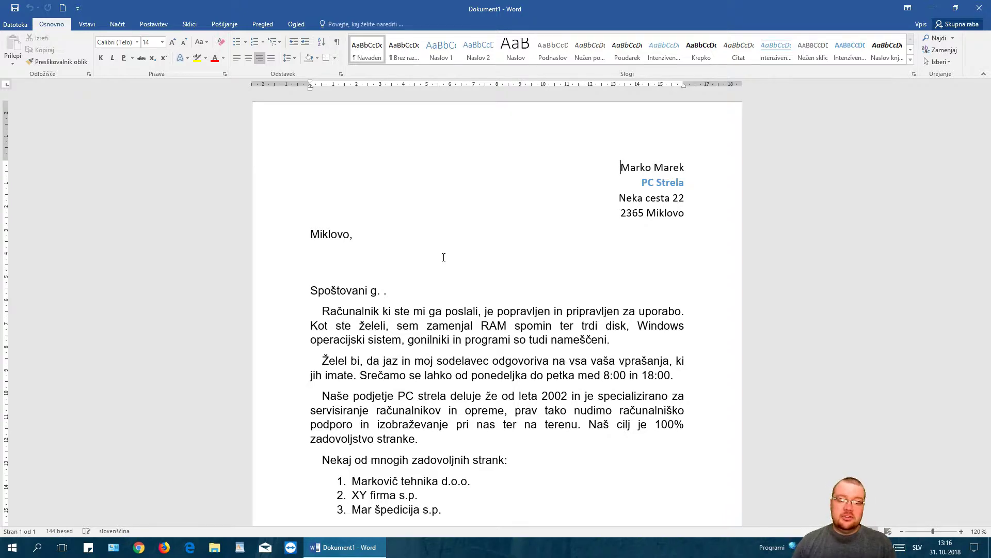
Create a new folder named WordPredloge on the C: drive in File Explorer
{"action": "left_click", "coordinate": [215, 548]}
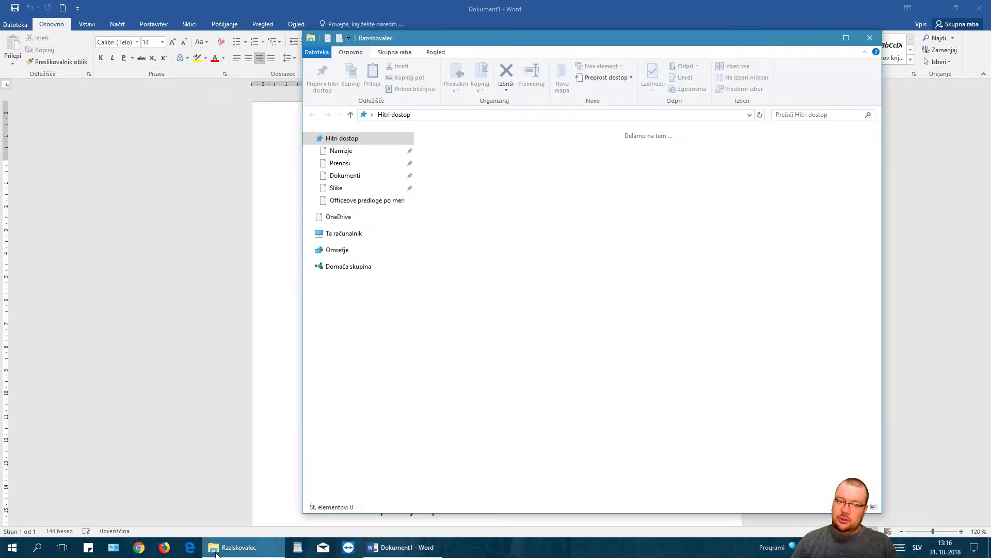
{"action": "double_click", "coordinate": [490, 41]}
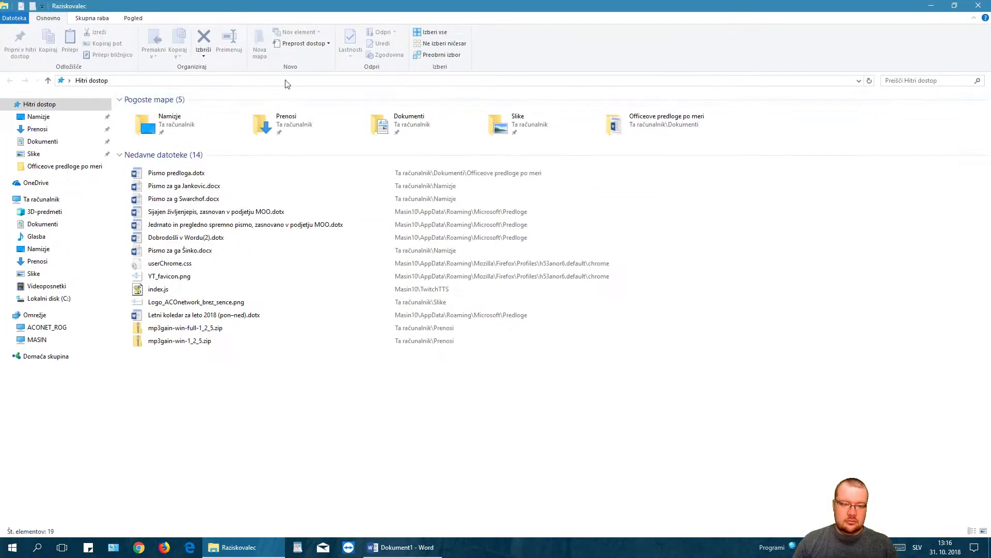
{"action": "left_click", "coordinate": [66, 301]}
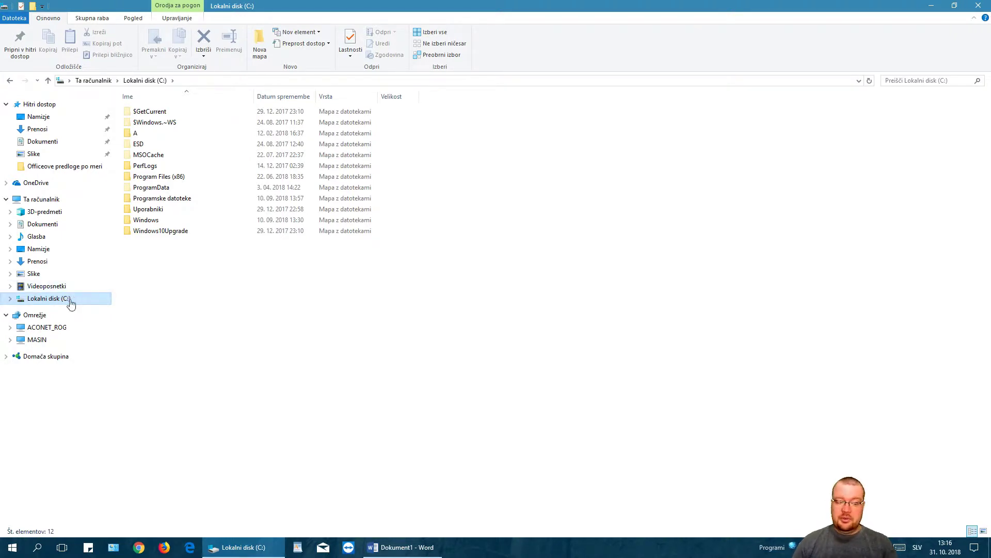
{"action": "right_click", "coordinate": [253, 321]}
{"action": "mouse_move", "coordinate": [304, 415]}
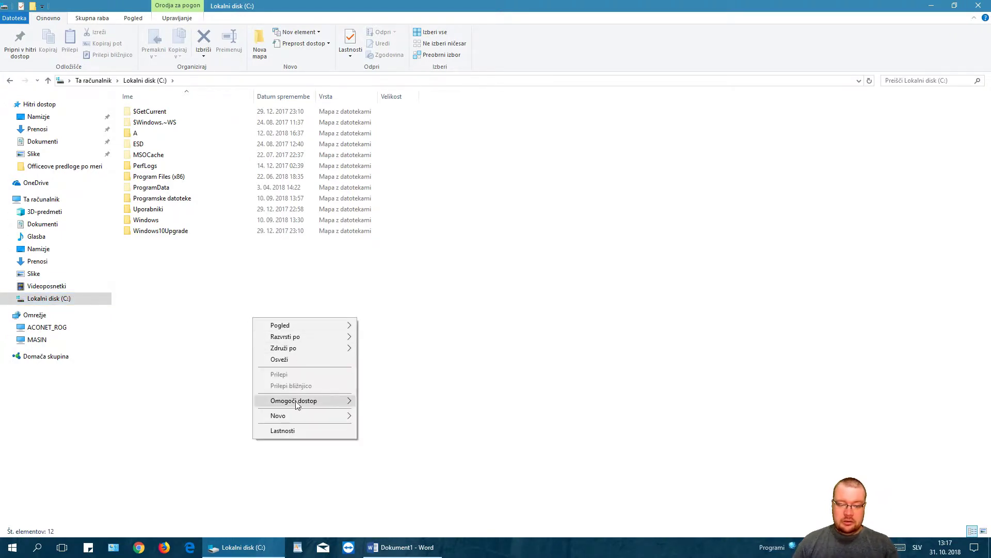
{"action": "left_click", "coordinate": [388, 419]}
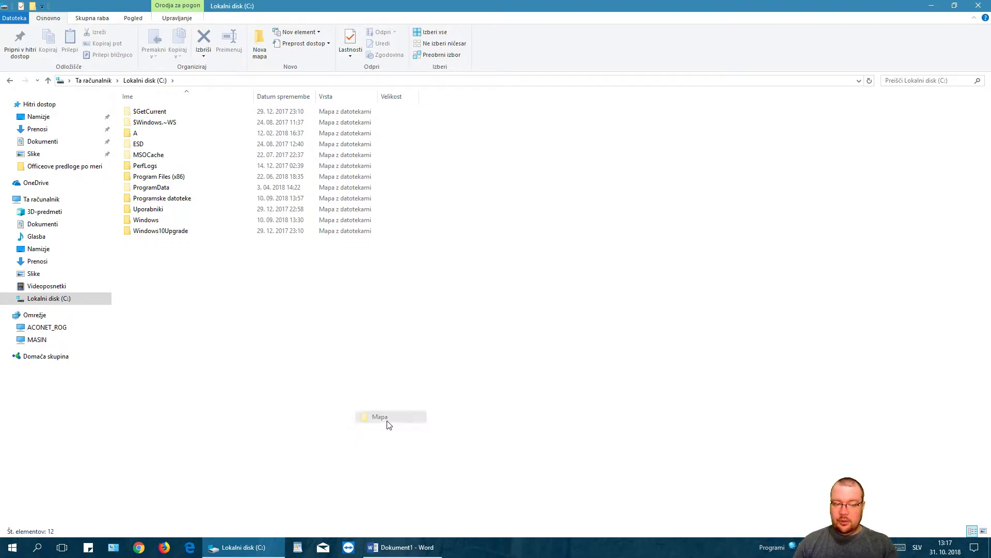
{"action": "type", "text": "W"}
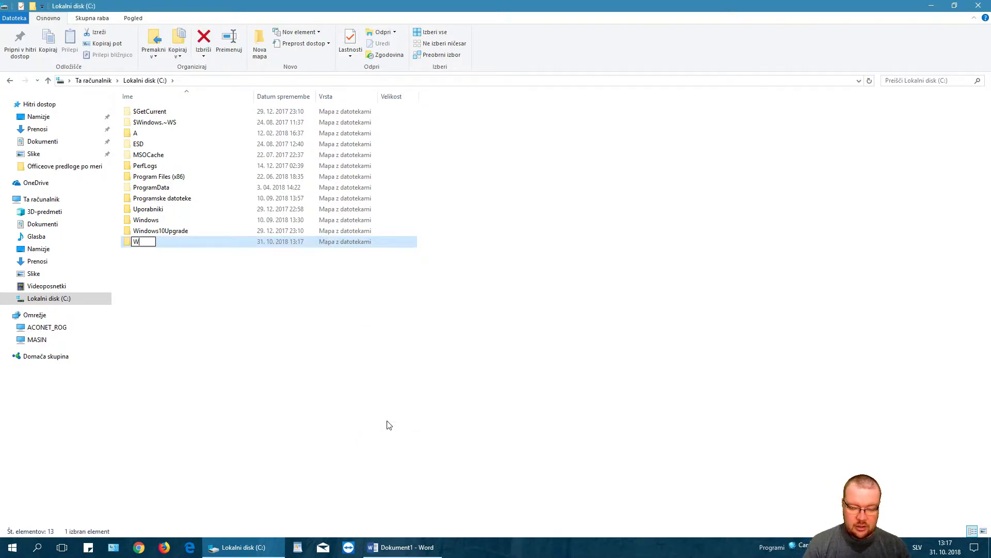
{"action": "type", "text": "ordPre"}
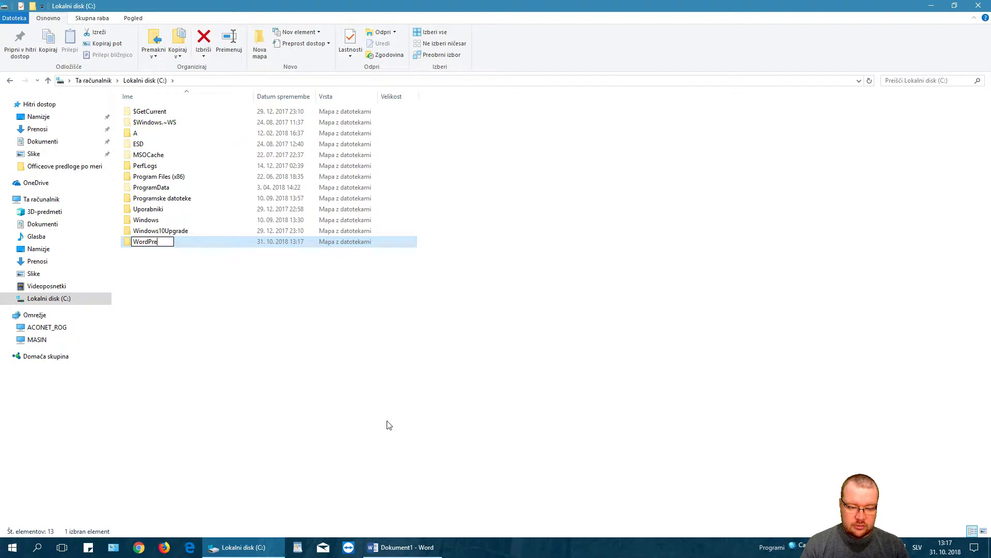
{"action": "type", "text": "dloge"}
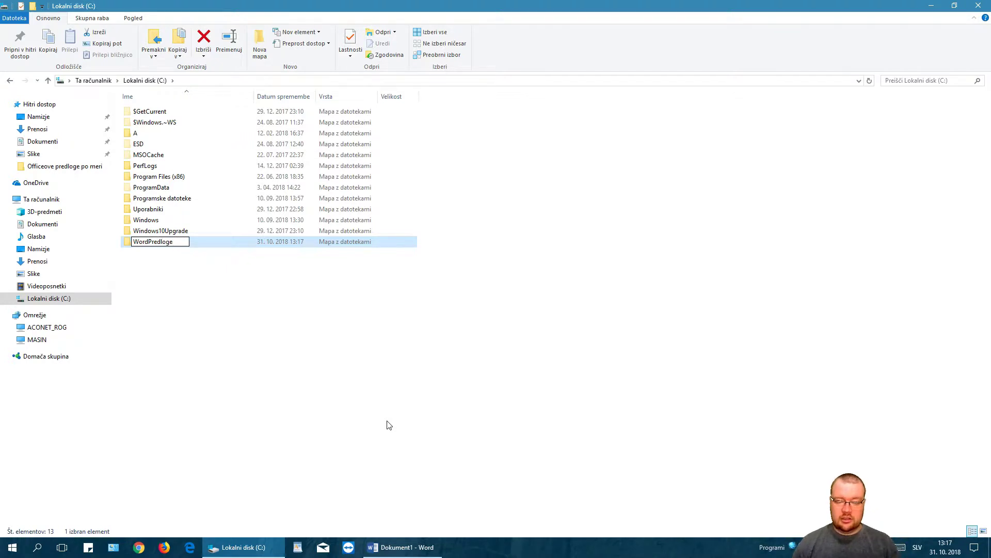
{"action": "key", "text": "Return"}
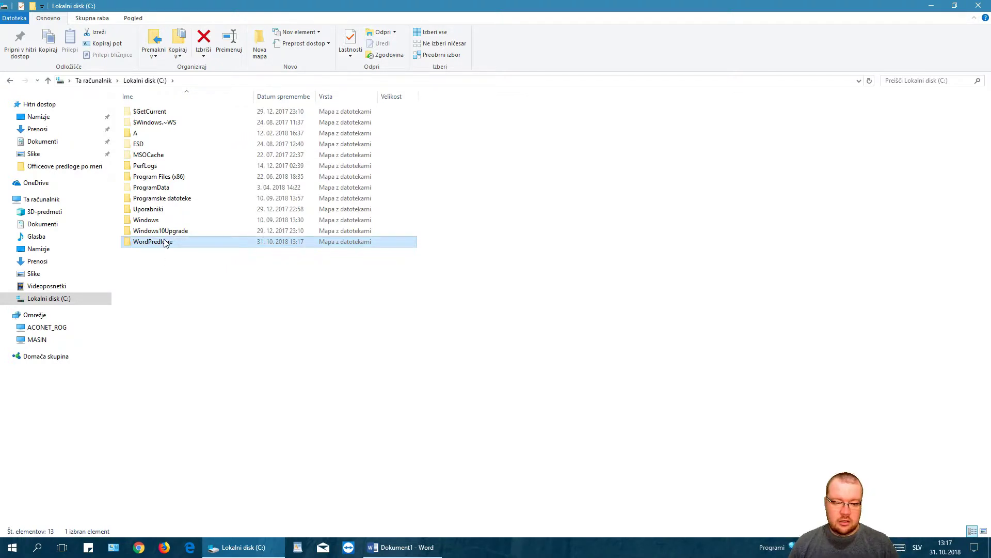
Copy the WordPredloge folder path from the address bar and minimise Explorer
{"action": "double_click", "coordinate": [165, 242]}
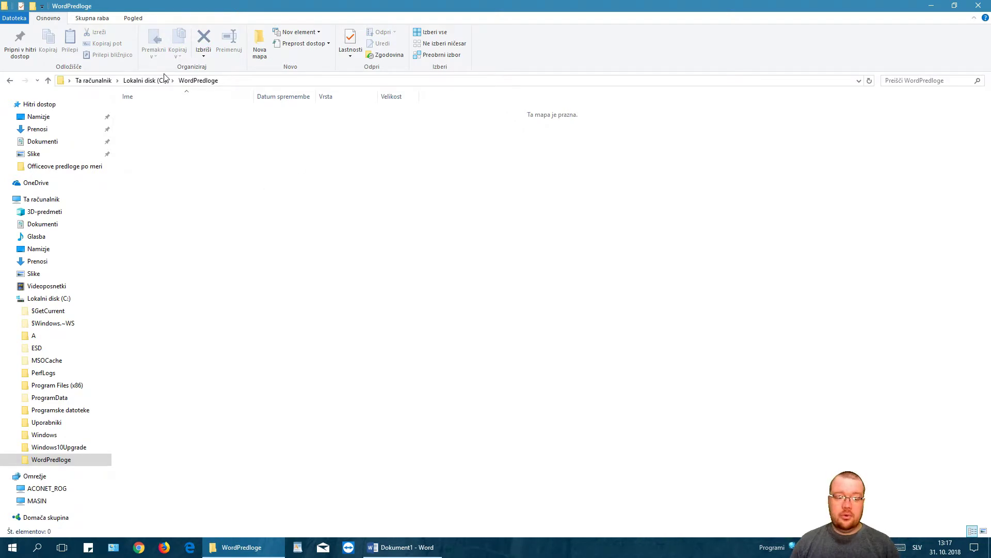
{"action": "left_click", "coordinate": [227, 81]}
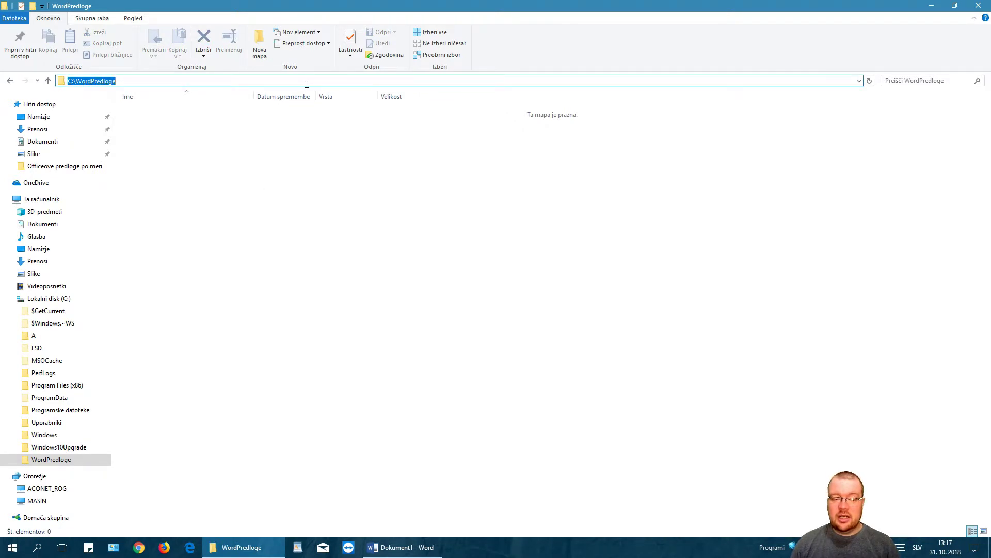
{"action": "right_click", "coordinate": [83, 81]}
{"action": "left_click", "coordinate": [125, 116]}
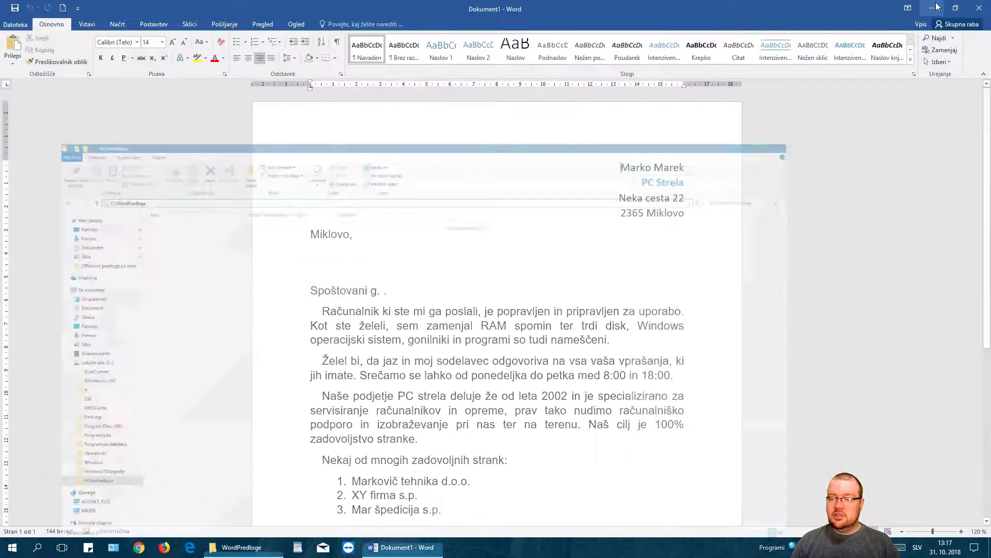
{"action": "left_click", "coordinate": [931, 5]}
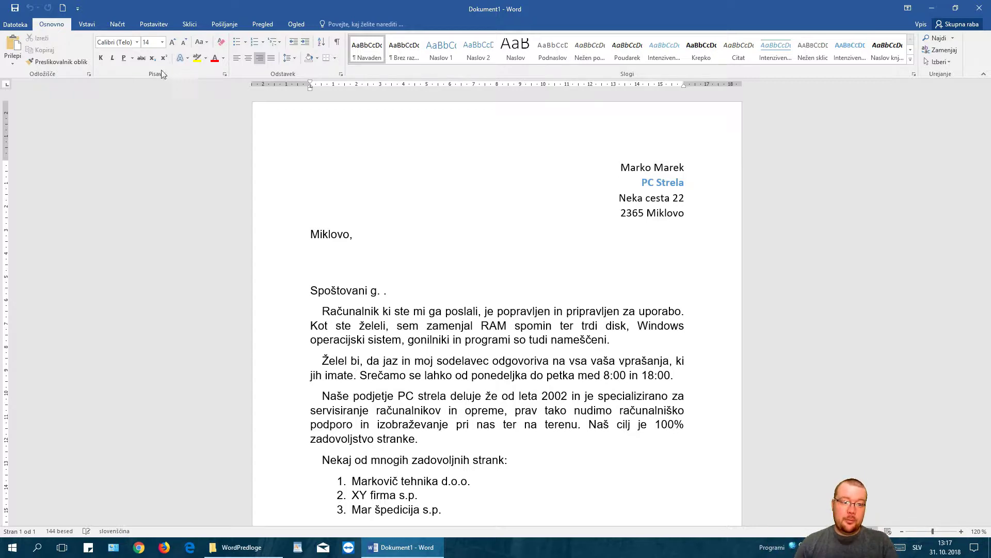
Set the default personal templates location in Word Options > Save to C:\WordPredloge
{"action": "left_click", "coordinate": [14, 26]}
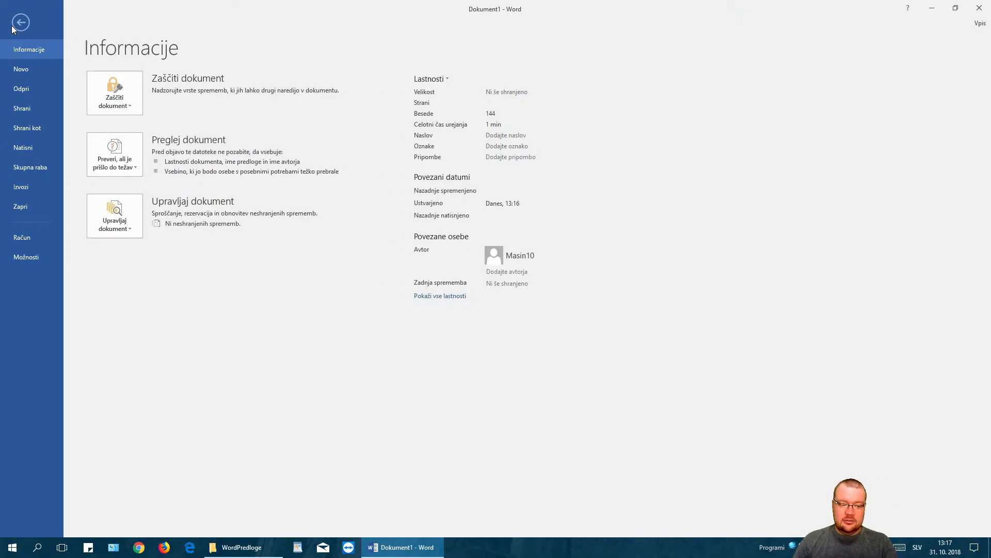
{"action": "left_click", "coordinate": [25, 257]}
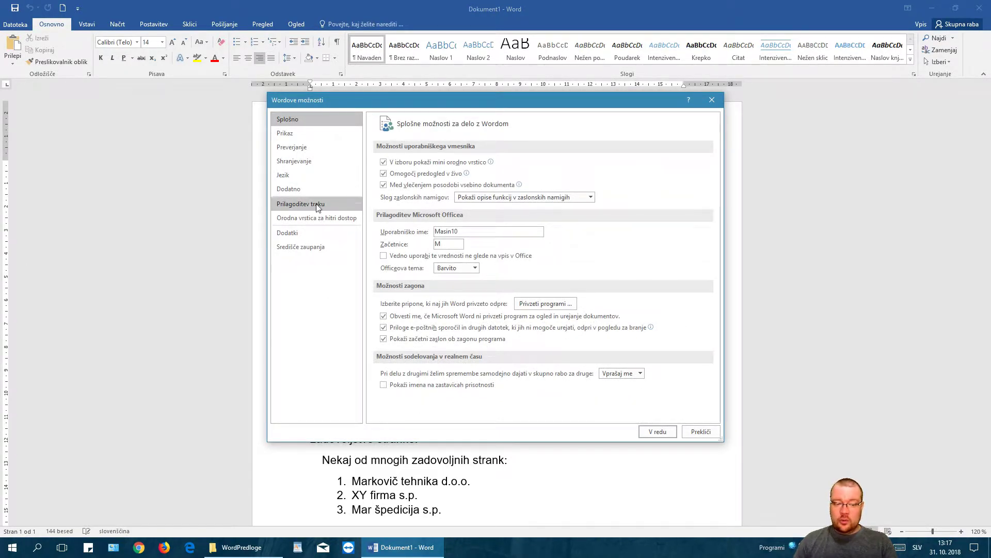
{"action": "left_click", "coordinate": [305, 161]}
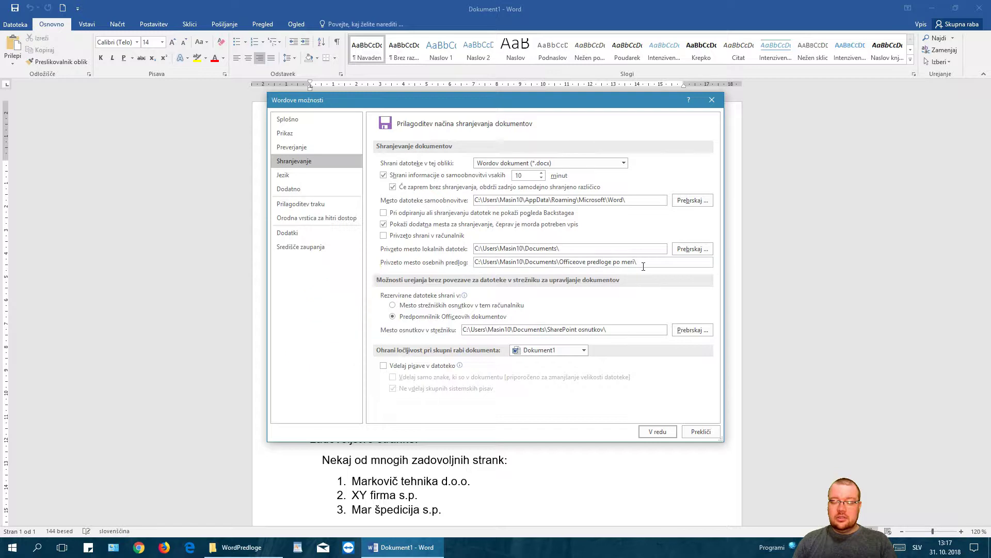
{"action": "left_click_drag", "start_coordinate": [639, 262], "coordinate": [446, 269]}
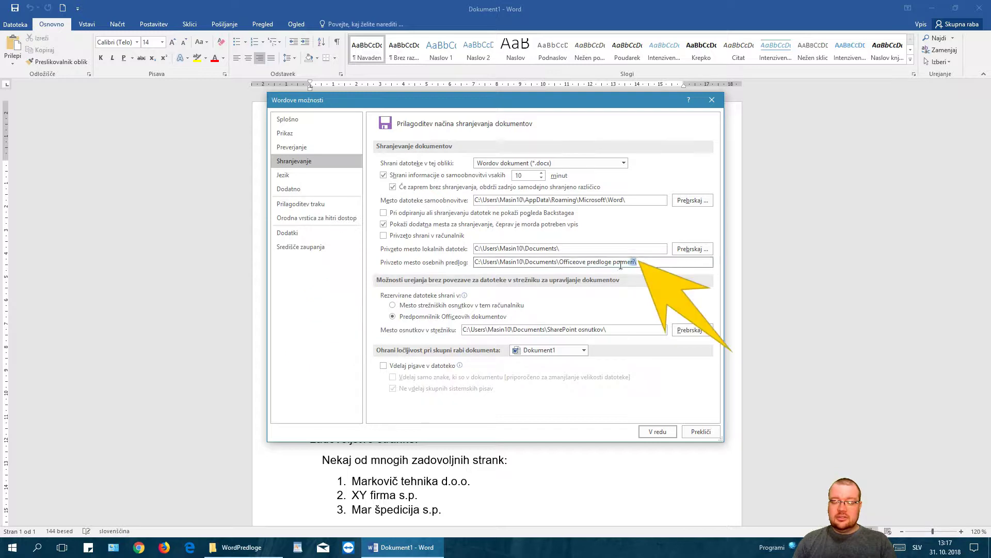
{"action": "right_click", "coordinate": [516, 263]}
{"action": "left_click", "coordinate": [543, 292]}
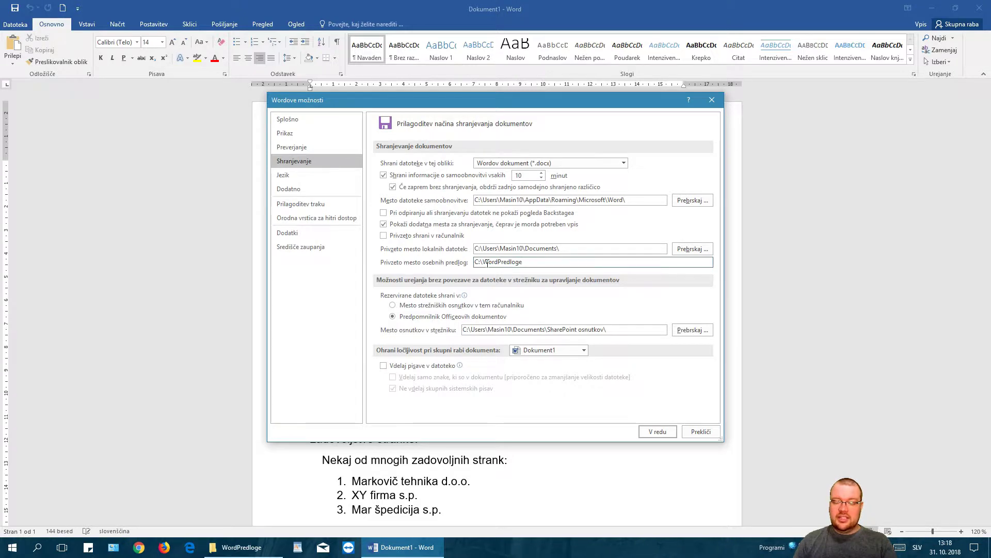
{"action": "left_click", "coordinate": [654, 437]}
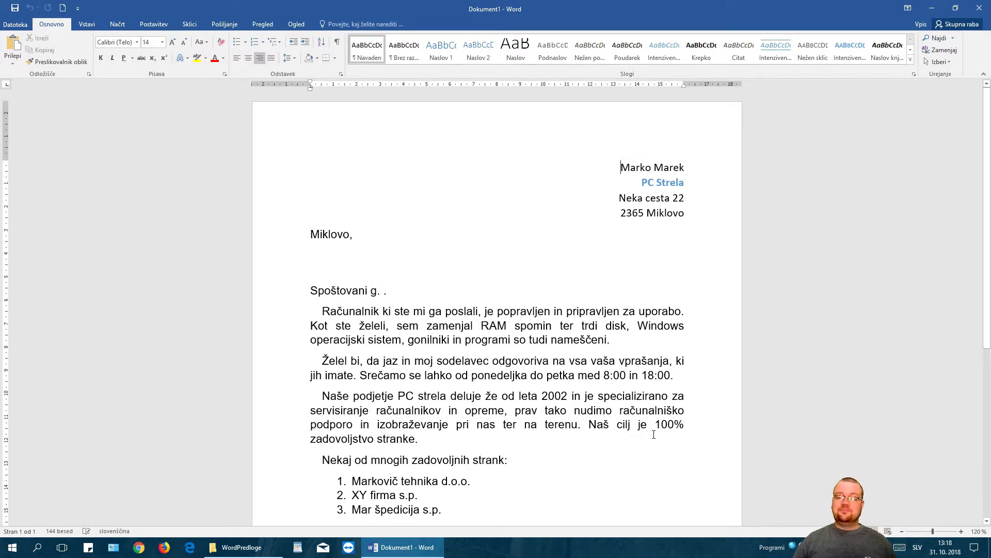
Close and relaunch Word, then view the Personal (OSEBNO) templates list, which is empty
{"action": "left_click", "coordinate": [980, 8]}
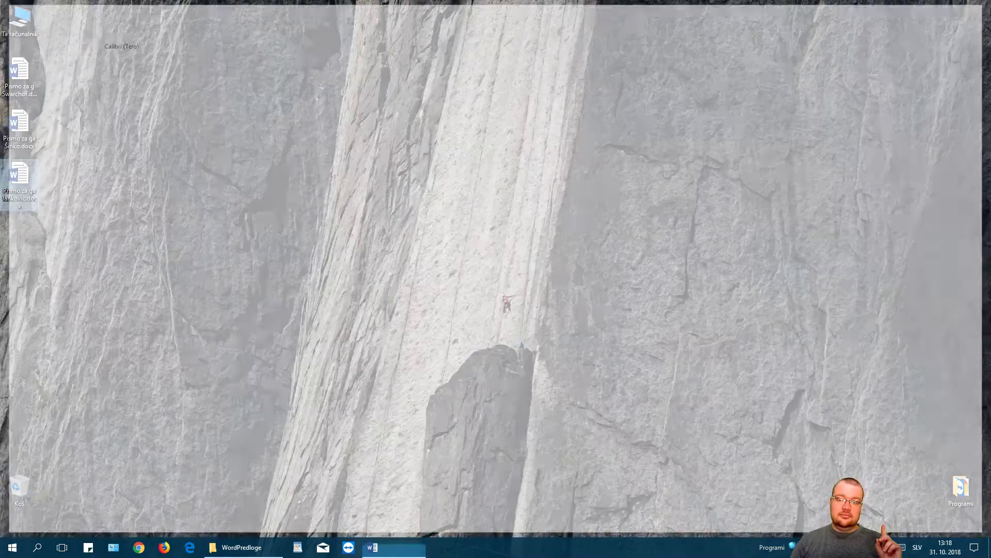
{"action": "left_click", "coordinate": [382, 548]}
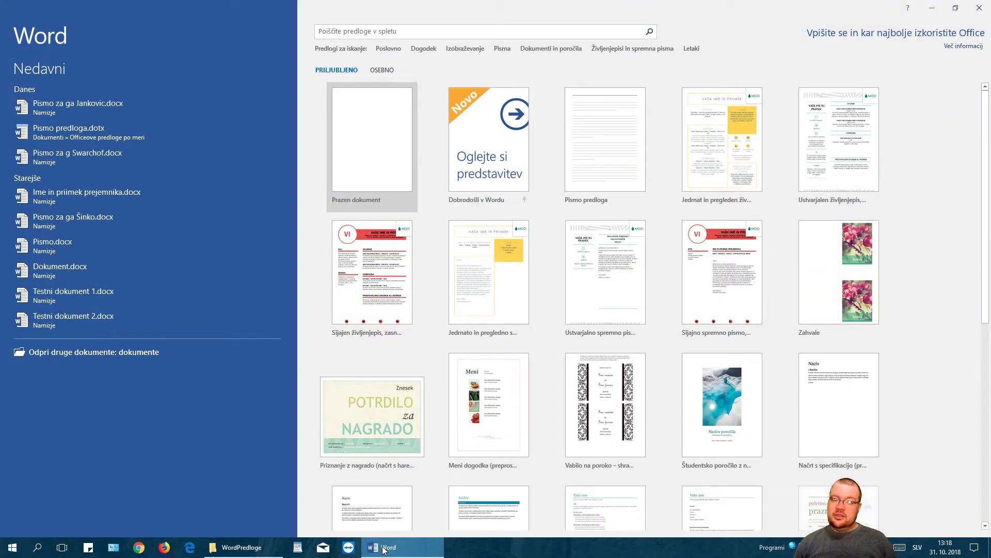
{"action": "left_click", "coordinate": [387, 71]}
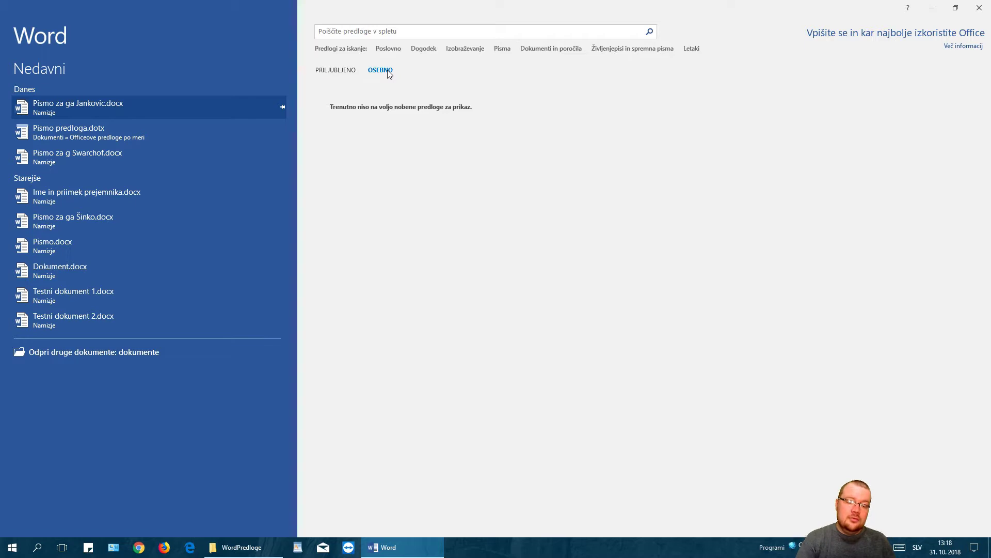
Find the Pismo predloga.dotx template in Documents > Officeove predloge po meri
{"action": "left_click", "coordinate": [242, 547]}
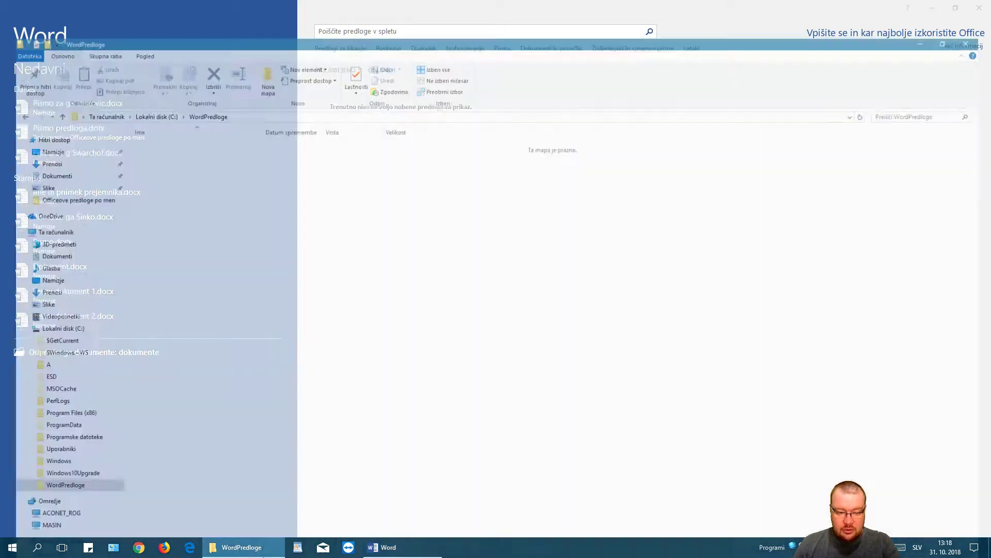
{"action": "left_click", "coordinate": [43, 223]}
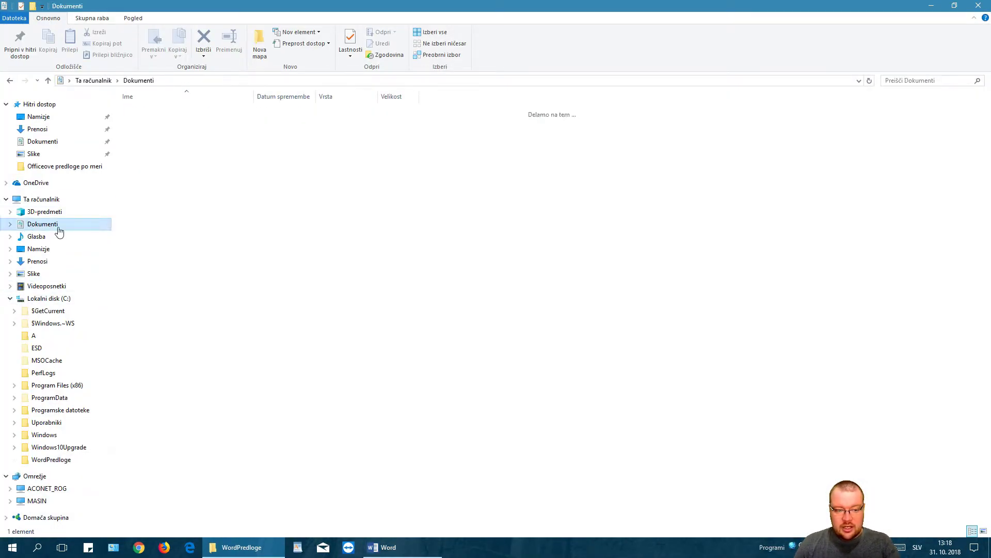
{"action": "double_click", "coordinate": [174, 115]}
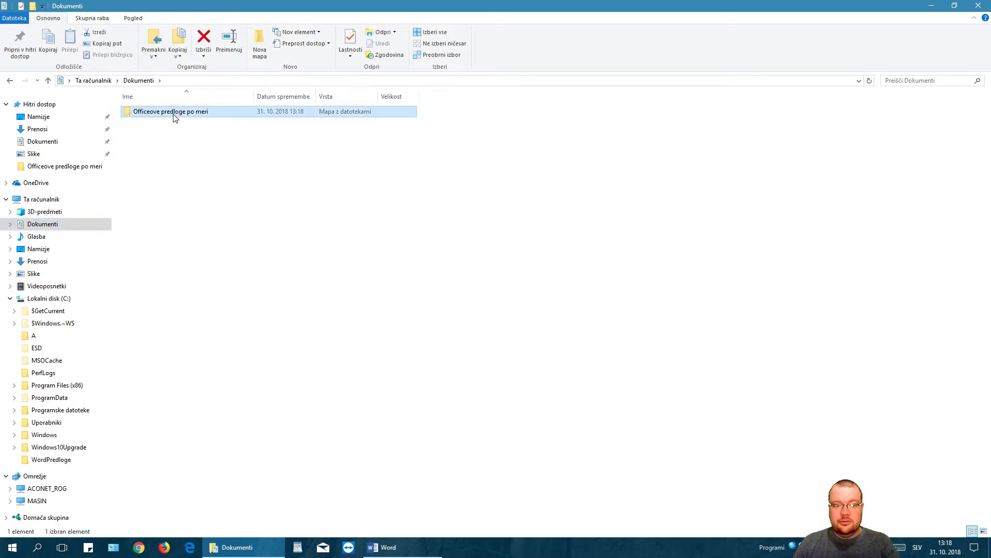
{"action": "left_click", "coordinate": [154, 112]}
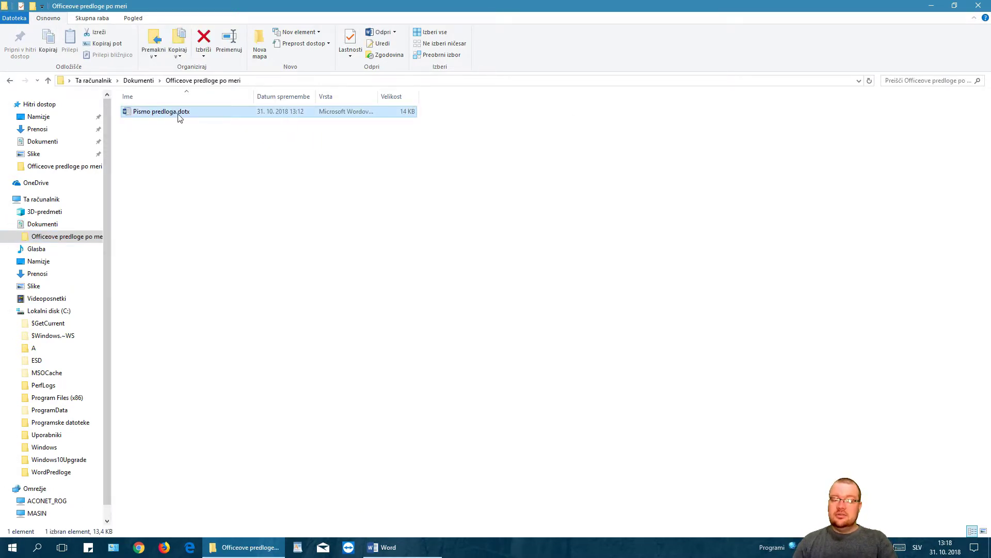
{"action": "left_click_drag", "start_coordinate": [296, 225], "coordinate": [134, 98]}
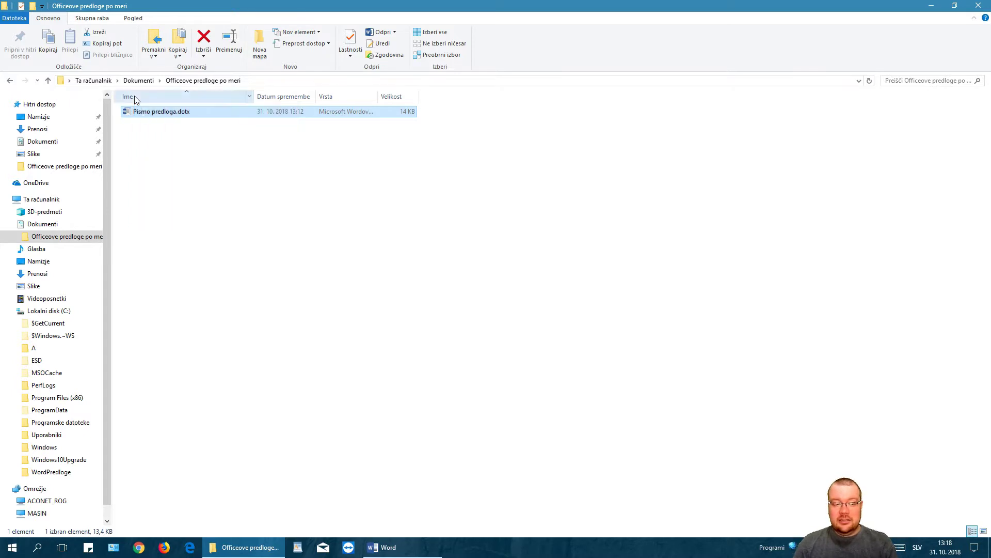
{"action": "double_click", "coordinate": [138, 111]}
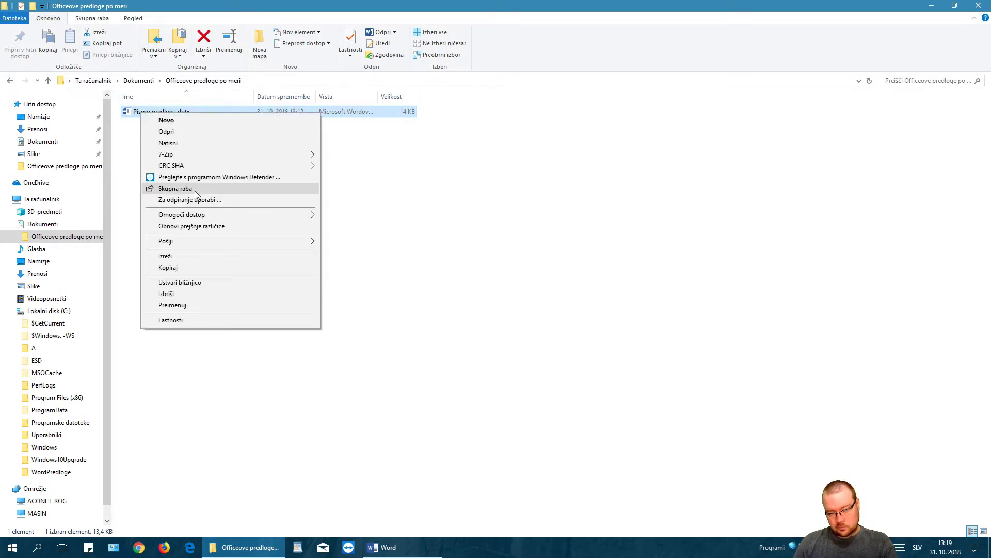
Cut Pismo predloga.dotx and paste it into the empty C:\WordPredloge folder
{"action": "left_click", "coordinate": [190, 256]}
{"action": "mouse_move", "coordinate": [108, 261]}
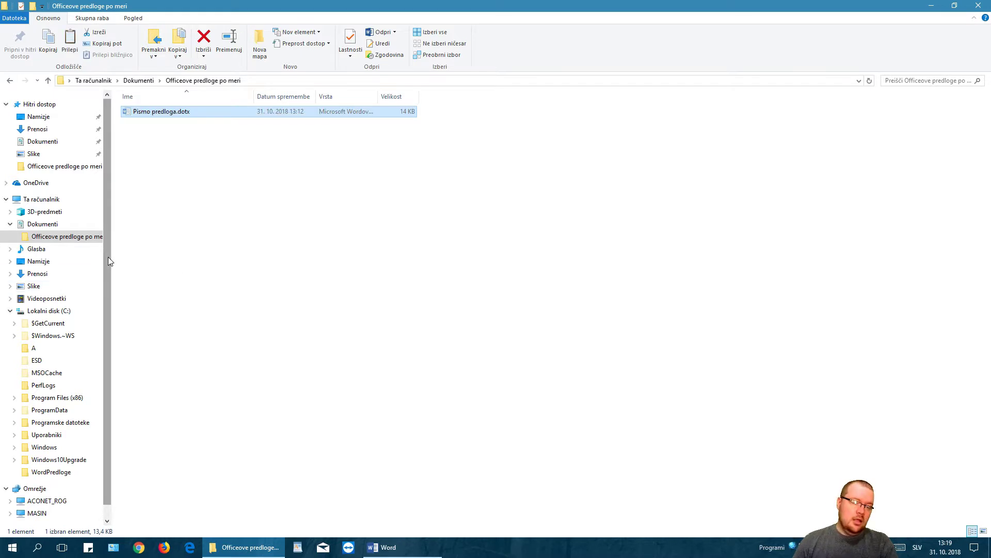
{"action": "left_click_drag", "start_coordinate": [106, 274], "coordinate": [106, 330]}
{"action": "left_click", "coordinate": [81, 450]}
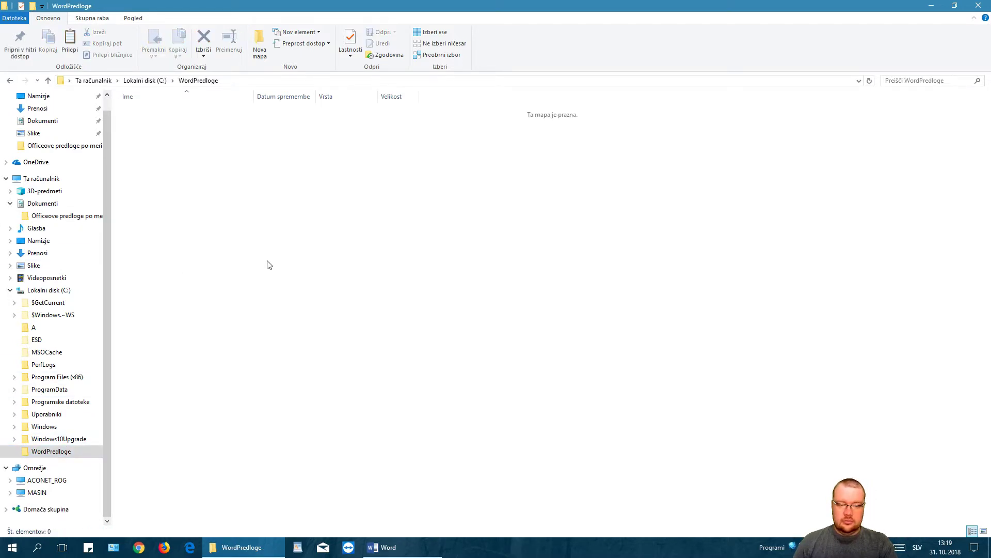
{"action": "right_click", "coordinate": [247, 236]}
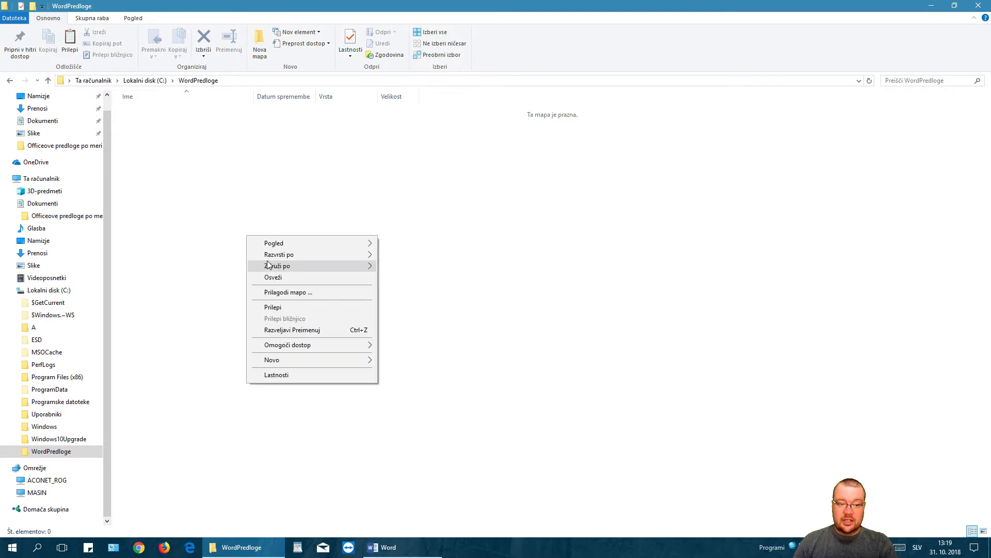
{"action": "left_click", "coordinate": [286, 309]}
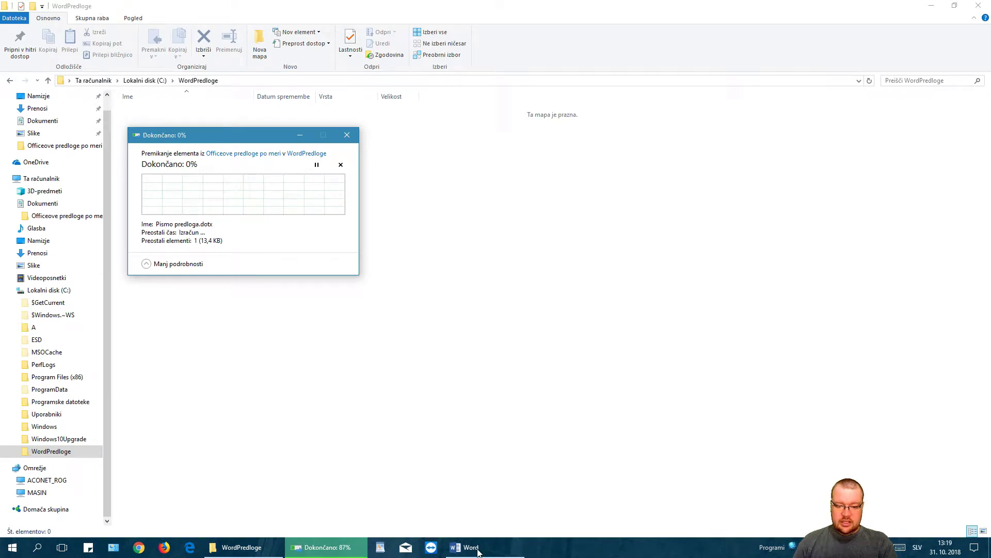
{"action": "left_click", "coordinate": [477, 551]}
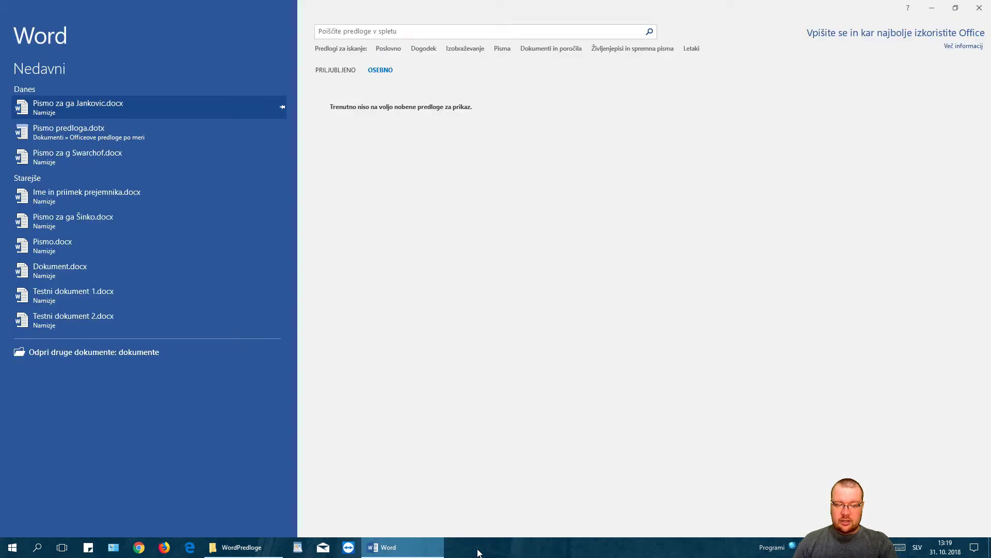
Relaunch Word and create Dokument1 from the Pismo predloga template under OSEBNO
{"action": "left_click", "coordinate": [984, 14]}
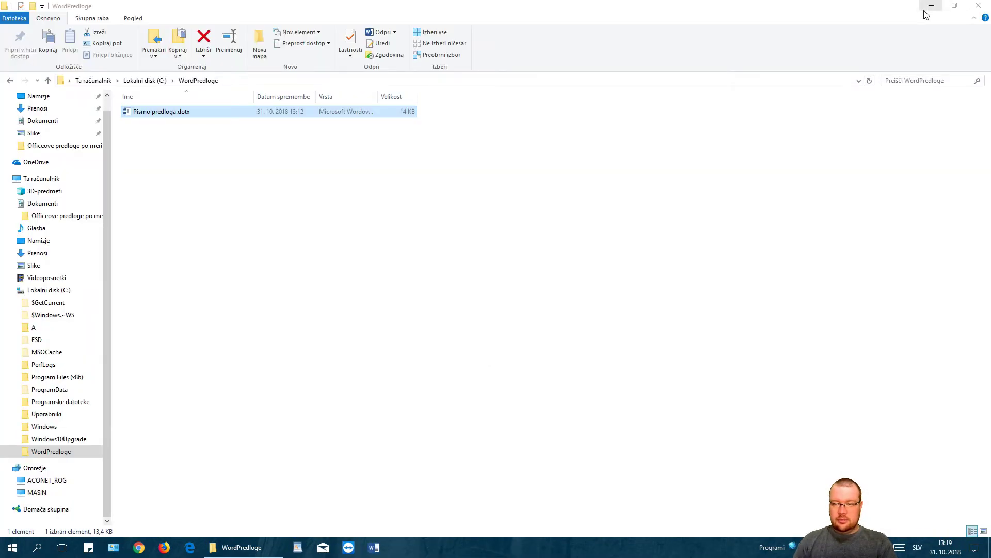
{"action": "left_click", "coordinate": [931, 6]}
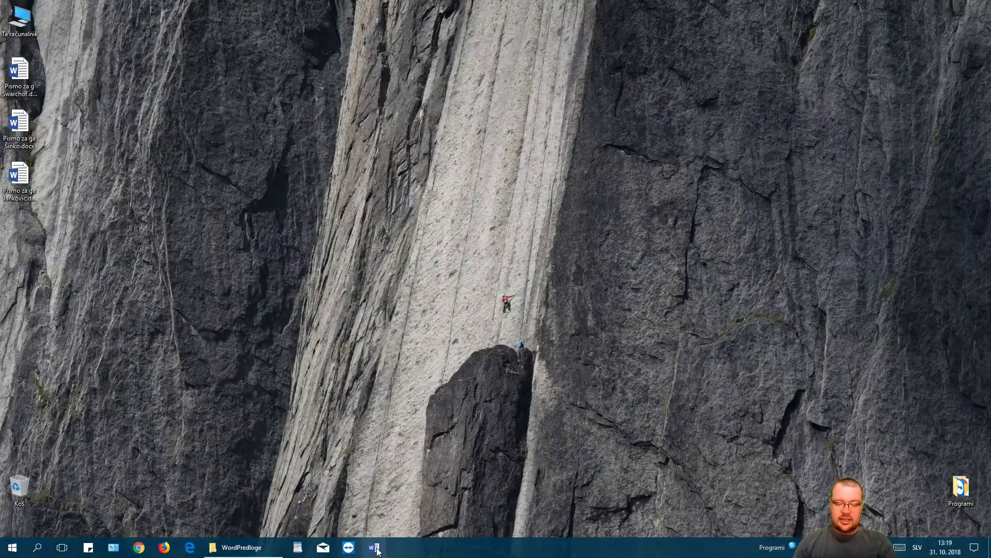
{"action": "left_click", "coordinate": [376, 548]}
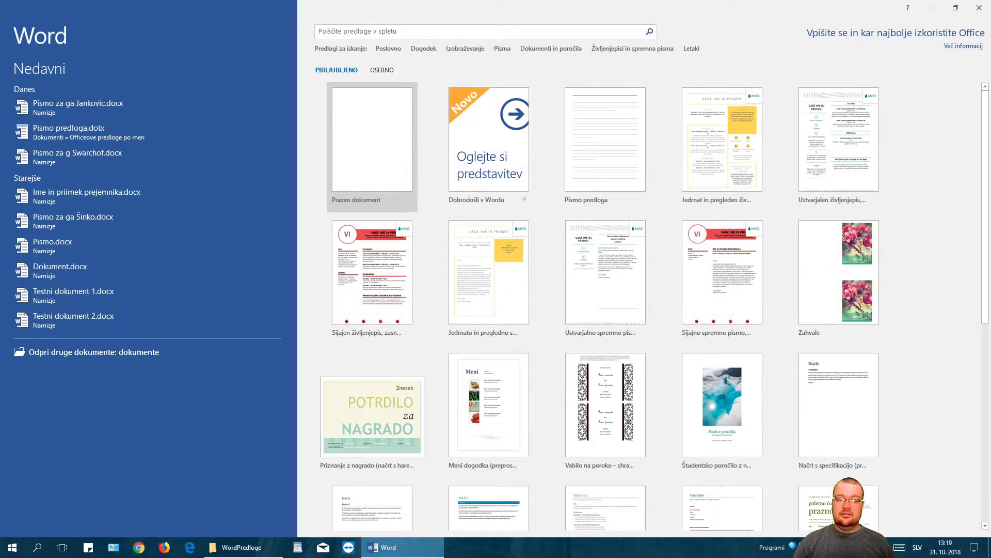
{"action": "left_click", "coordinate": [376, 72]}
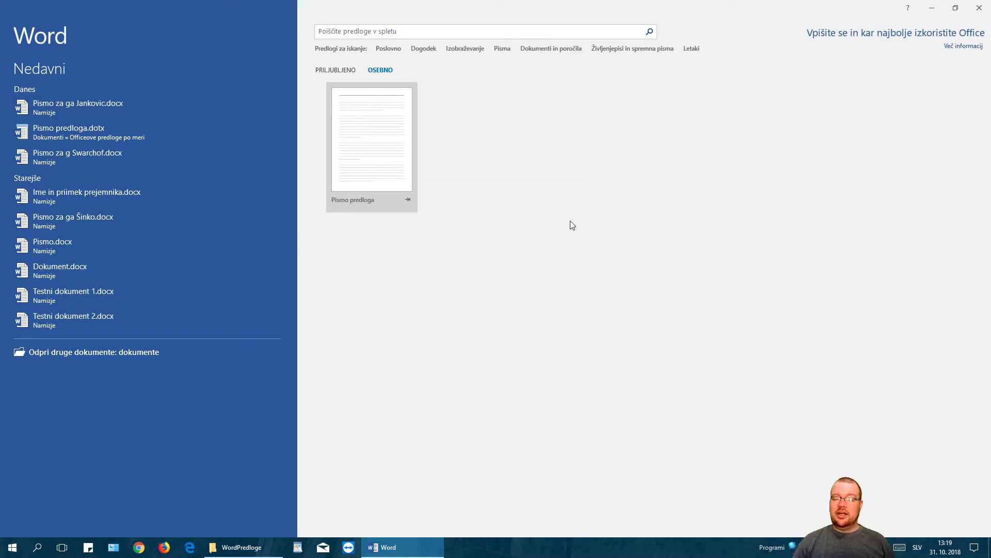
{"action": "left_click", "coordinate": [379, 135]}
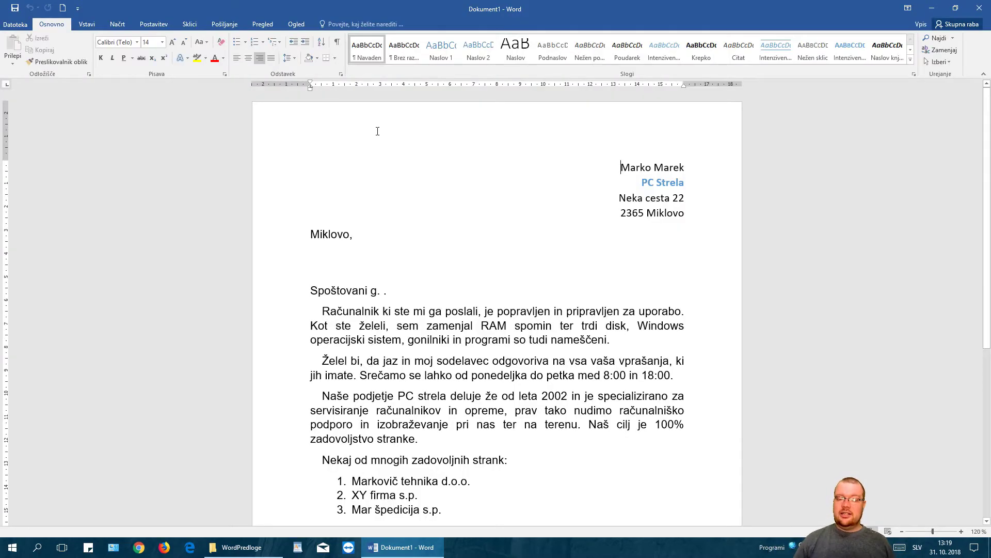
{"action": "left_click", "coordinate": [379, 252]}
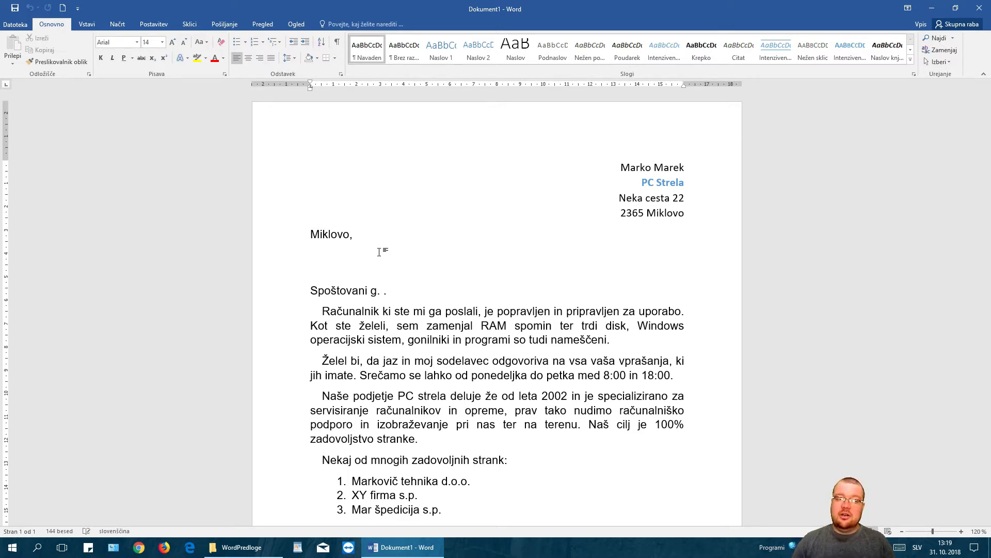
Open C:\WordPredloge\Pismo predloga.dotx through Datoteka > Odpri > Prebrskaj
{"action": "left_click", "coordinate": [14, 23]}
{"action": "left_click", "coordinate": [26, 88]}
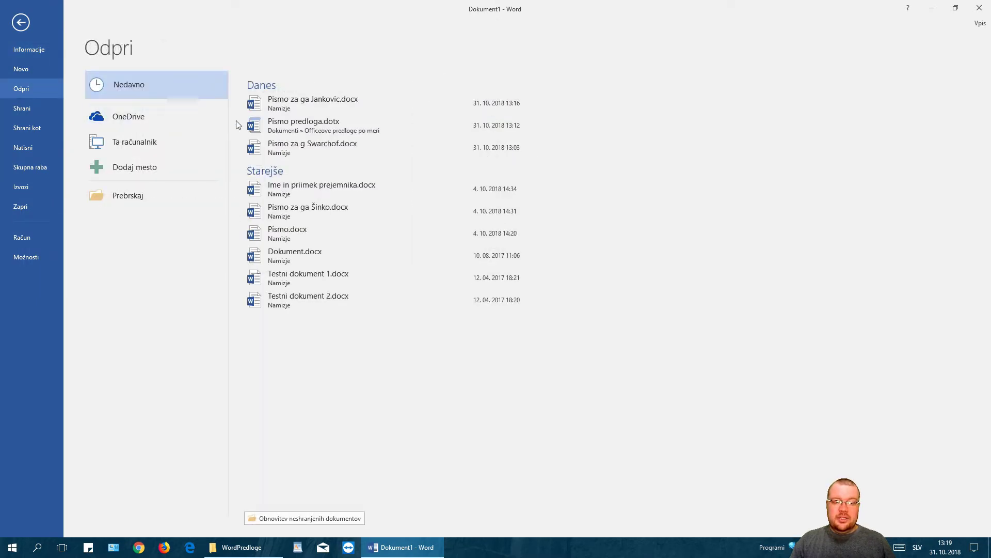
{"action": "left_click", "coordinate": [138, 195]}
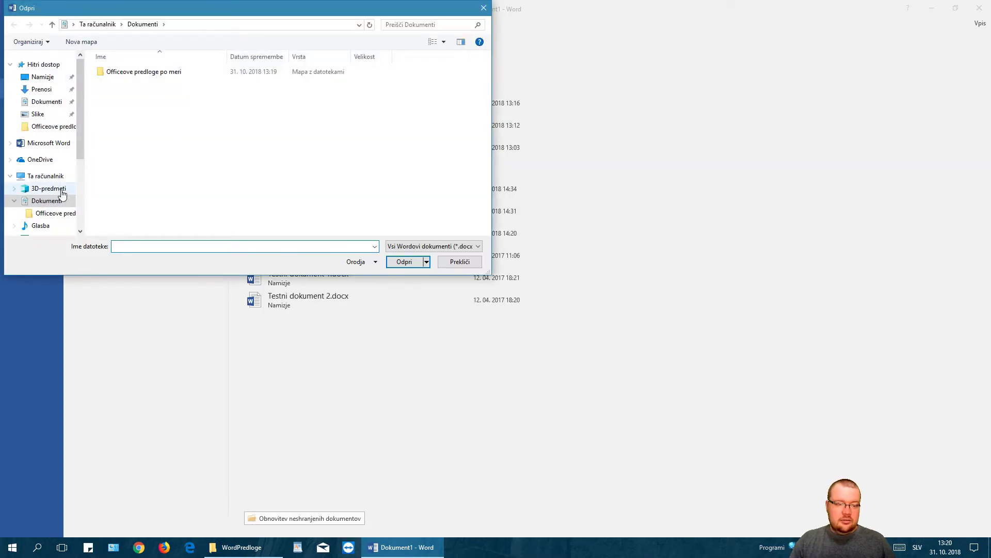
{"action": "scroll", "coordinate": [24, 147], "scroll_direction": "down", "scroll_amount": 2}
{"action": "scroll", "coordinate": [73, 176], "scroll_direction": "down", "scroll_amount": 2}
{"action": "left_click", "coordinate": [73, 155]}
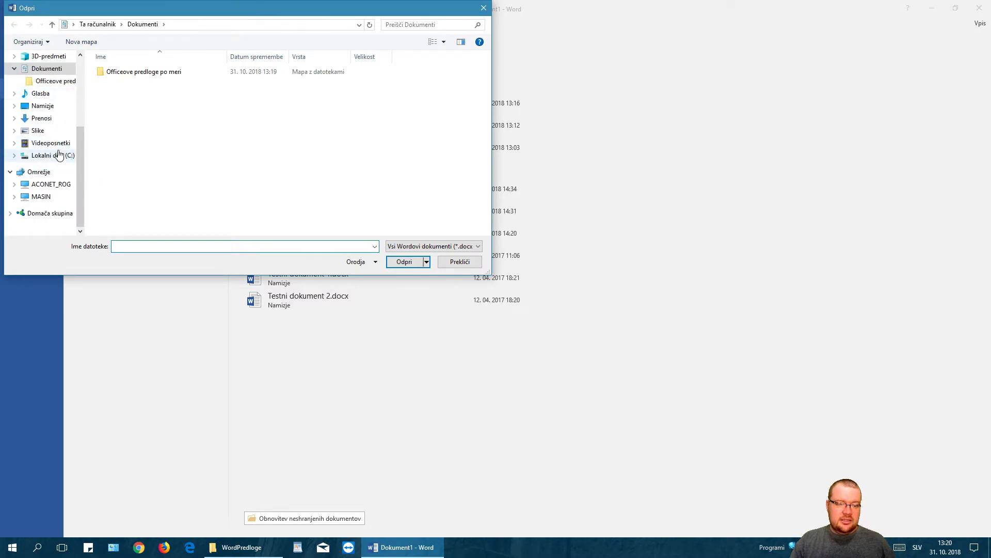
{"action": "left_click", "coordinate": [149, 202]}
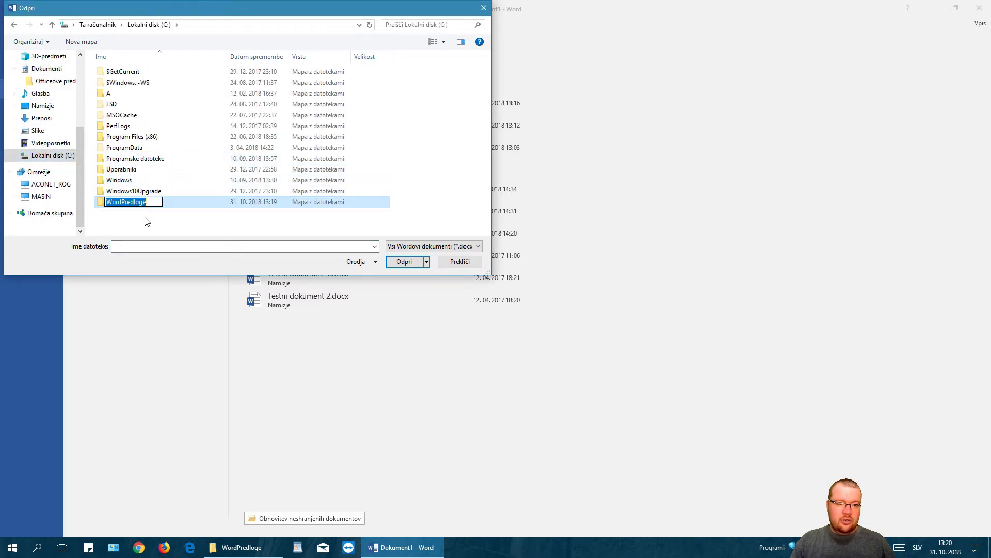
{"action": "double_click", "coordinate": [144, 202]}
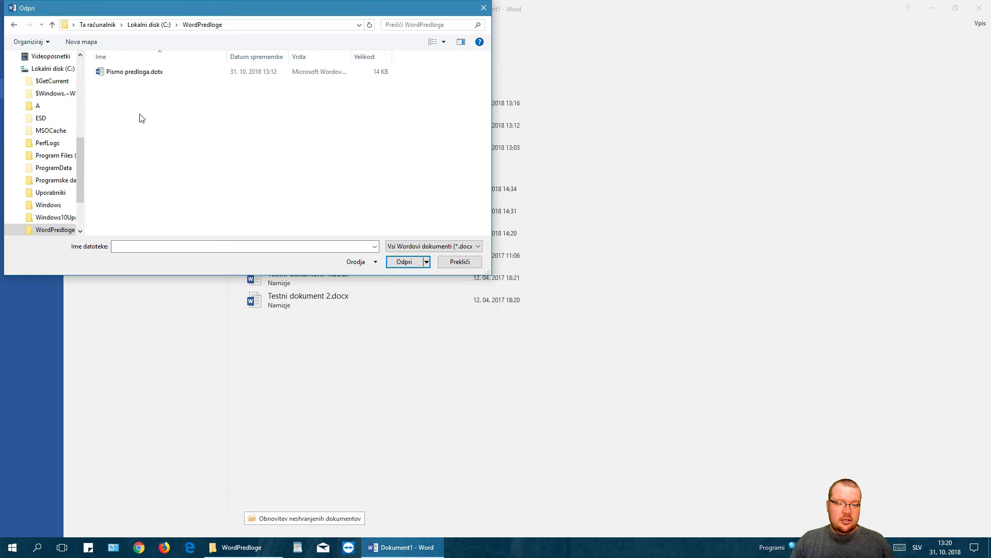
{"action": "double_click", "coordinate": [132, 73]}
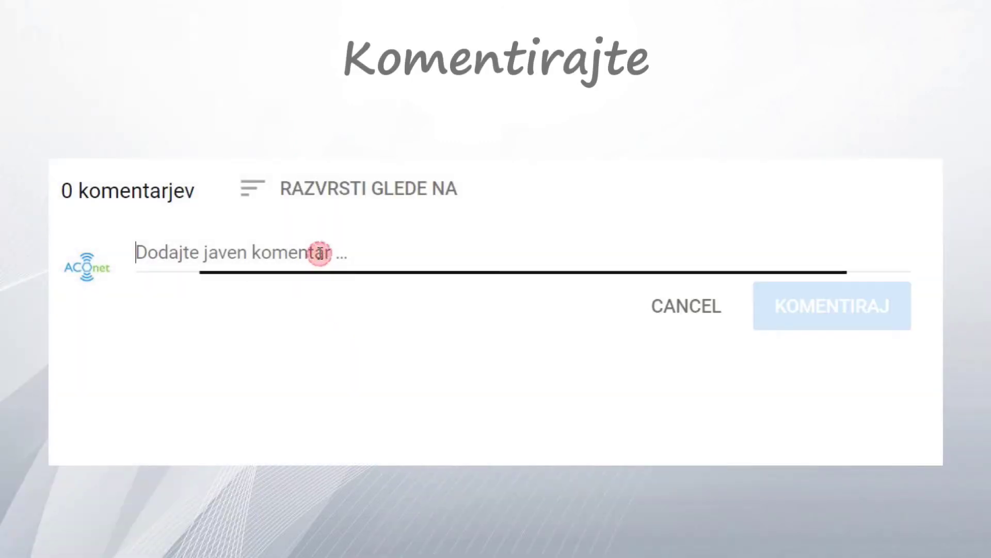
Post the comment 'Super video, kar tako naprej =)', then like and dislike the video
{"action": "type", "text": "Super v"}
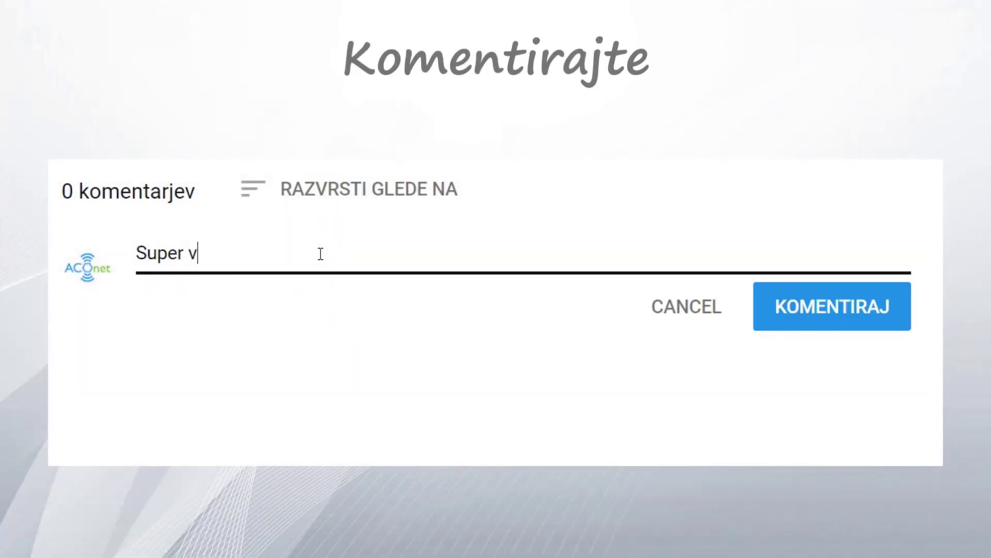
{"action": "type", "text": "ideo, kar"}
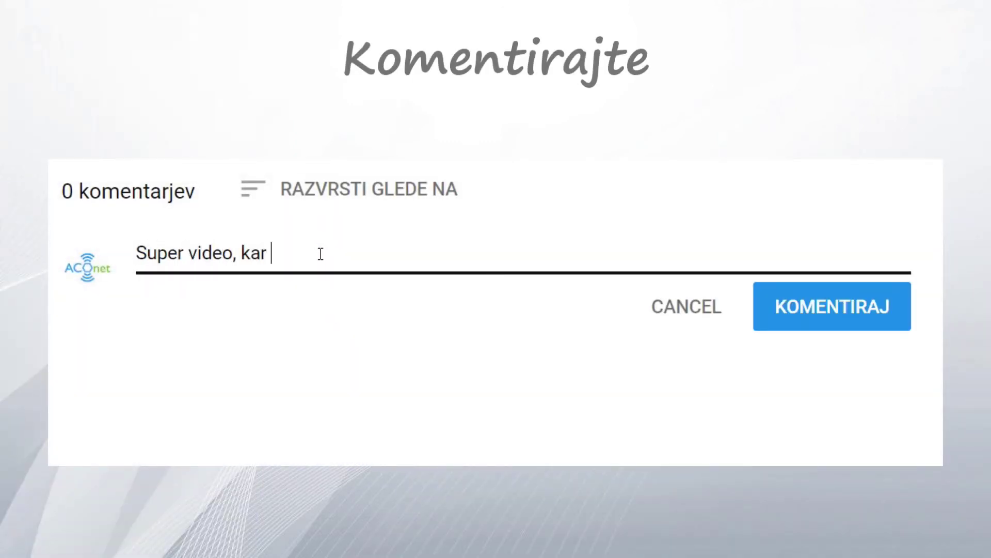
{"action": "type", "text": " tako naprej"}
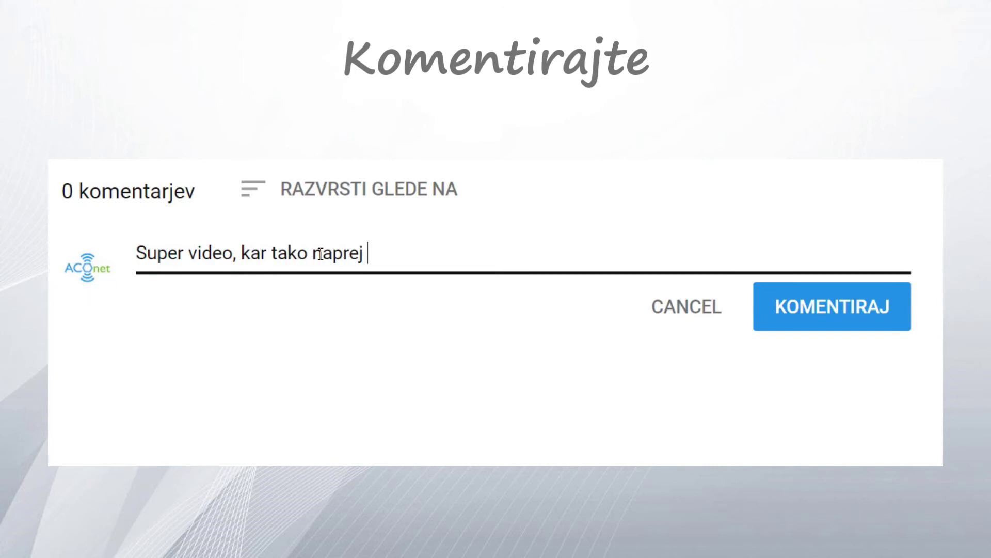
{"action": "type", "text": " =)"}
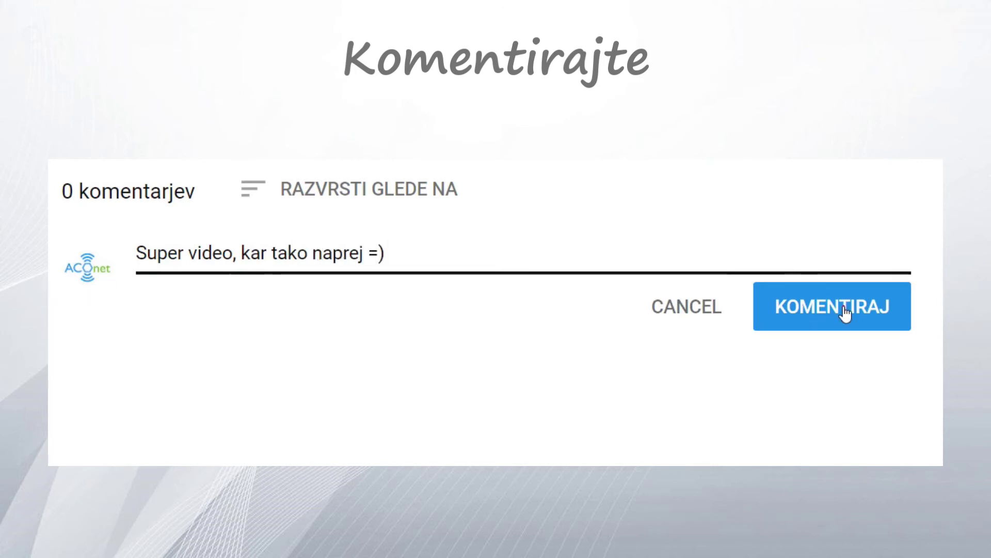
{"action": "left_click", "coordinate": [842, 310]}
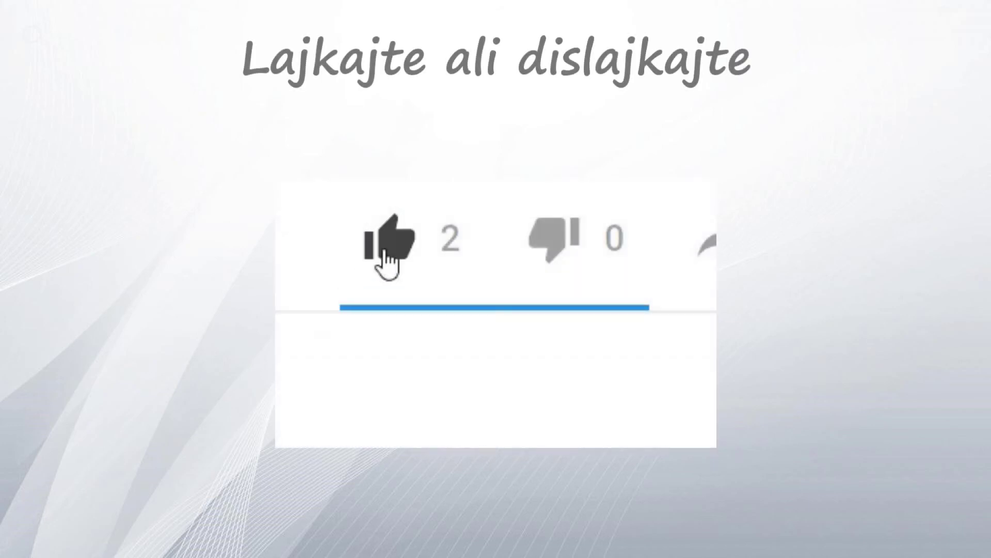
{"action": "left_click", "coordinate": [391, 244]}
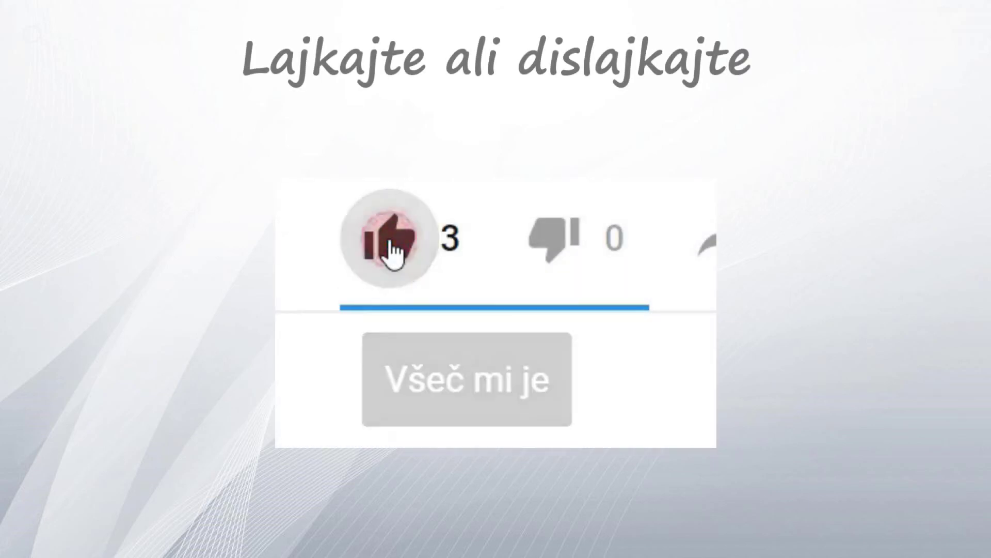
{"action": "left_click", "coordinate": [533, 237]}
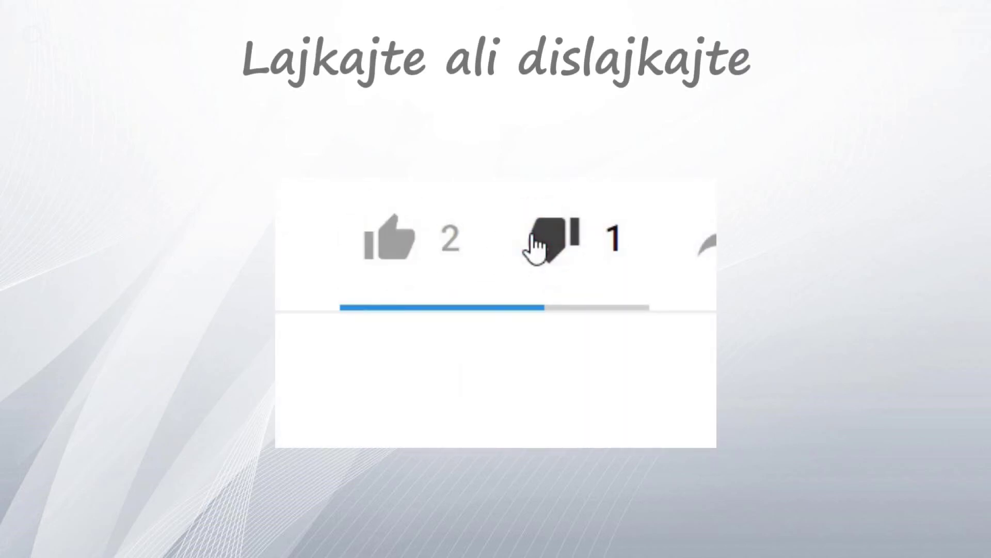
Subscribe to the channel with notifications on and show the video's share link
{"action": "left_click", "coordinate": [561, 310]}
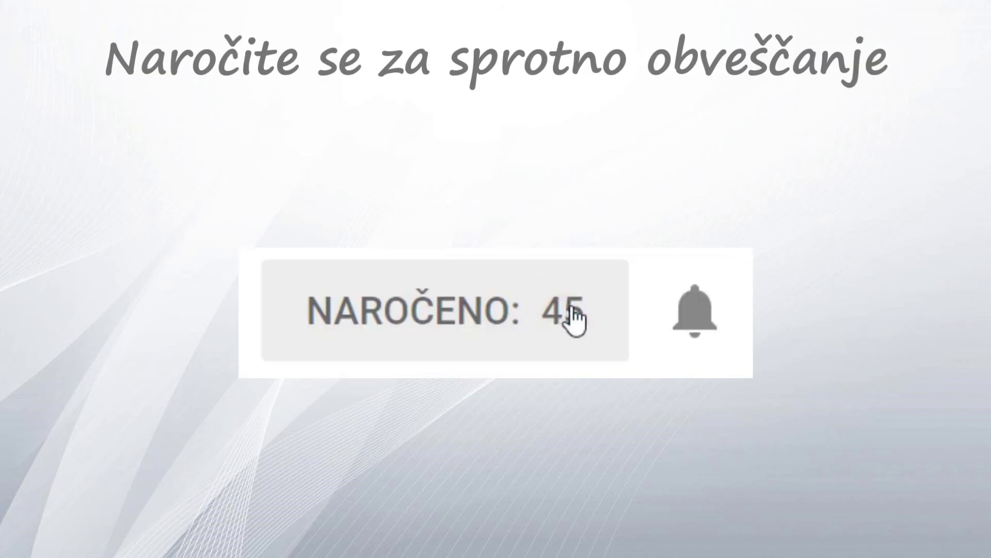
{"action": "left_click", "coordinate": [723, 310]}
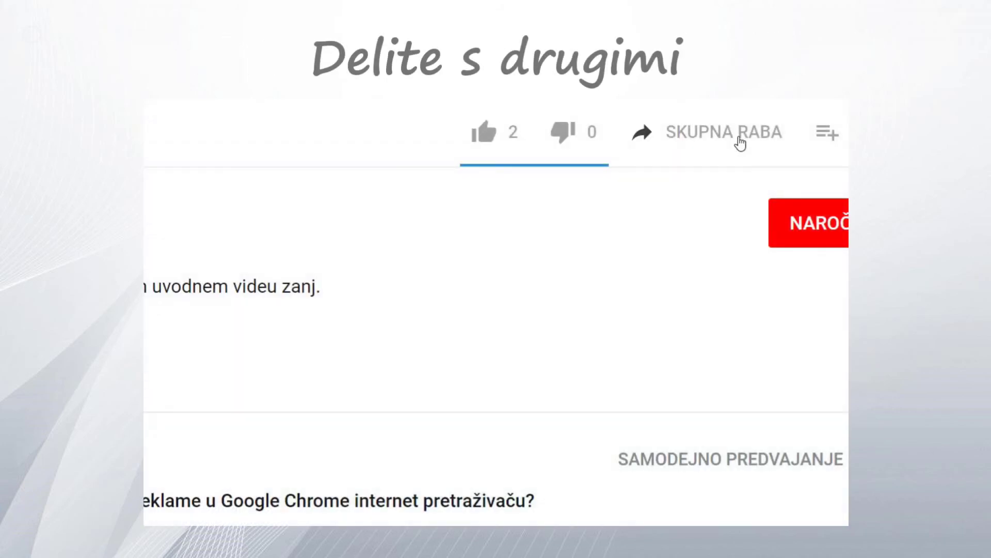
{"action": "left_click", "coordinate": [741, 135]}
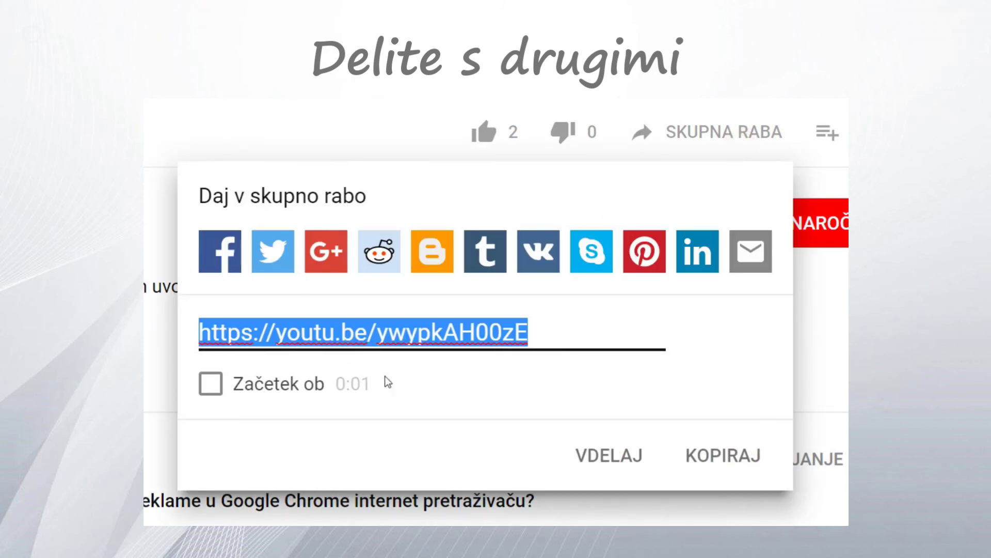